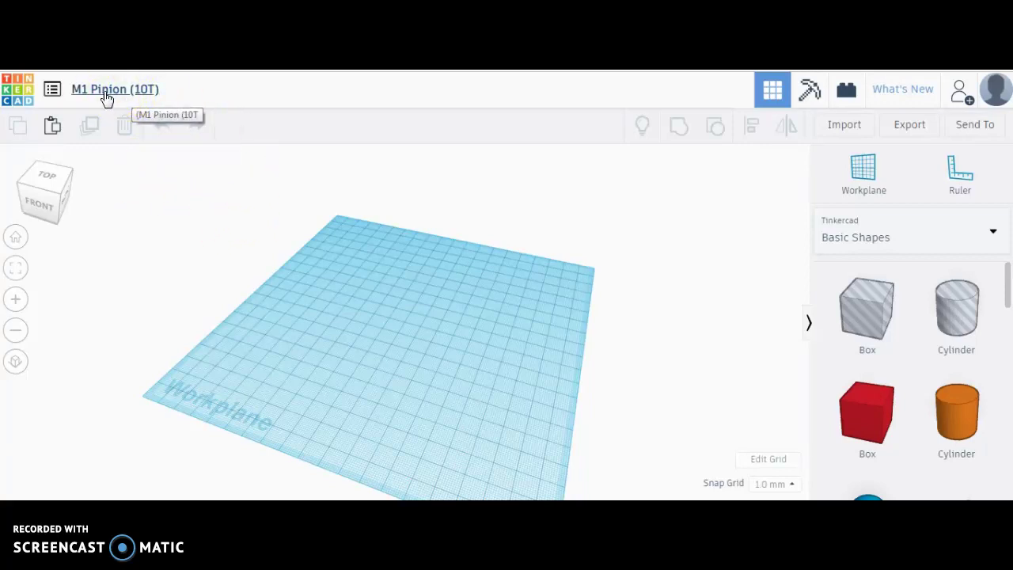
Step: Browse the shape library categories and switch the library to all shape generators
drag(107, 97, 150, 92)
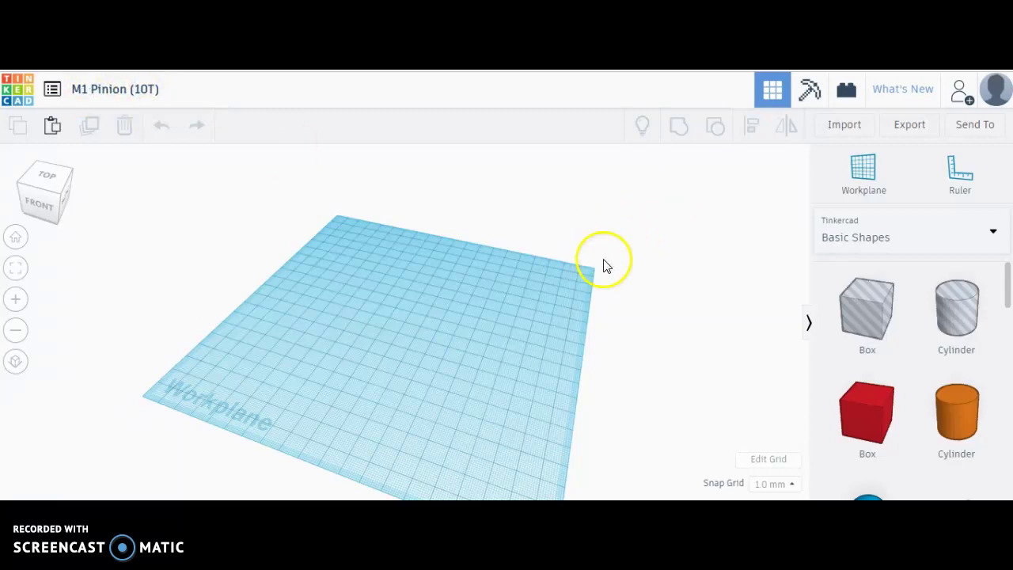
drag(1007, 295, 1007, 398)
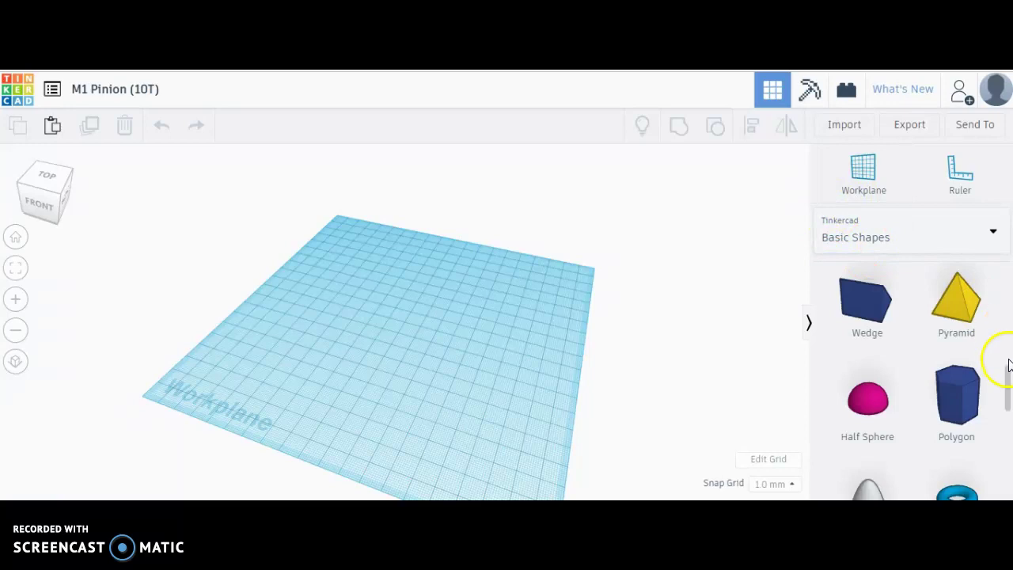
click(880, 238)
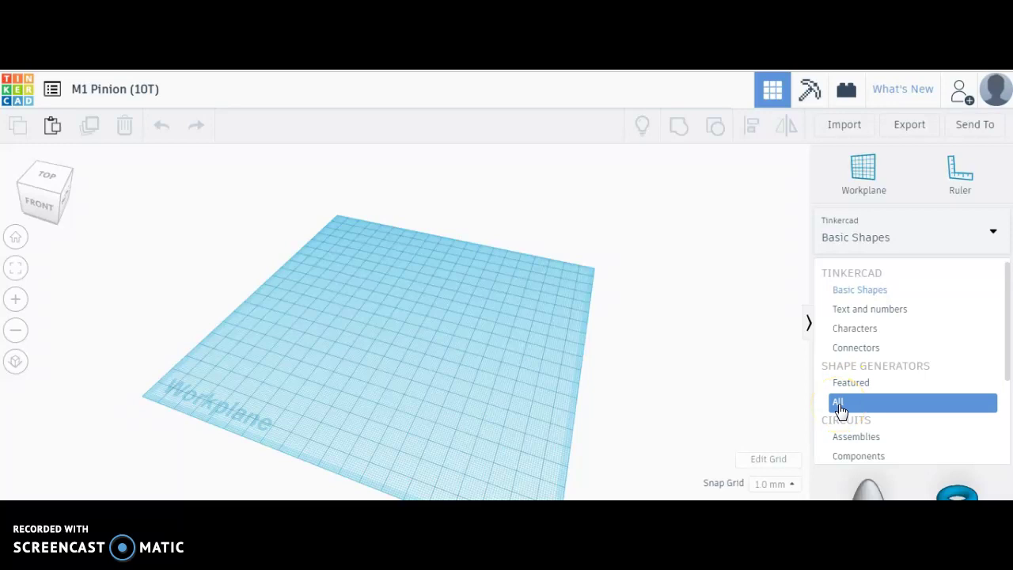
scroll(860, 405, down, 3)
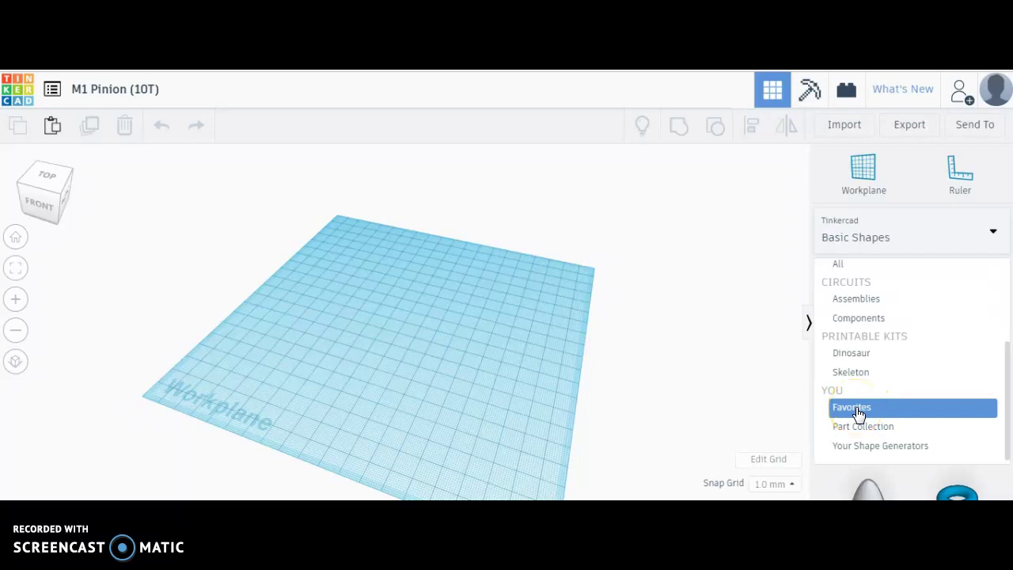
scroll(870, 335, up, 3)
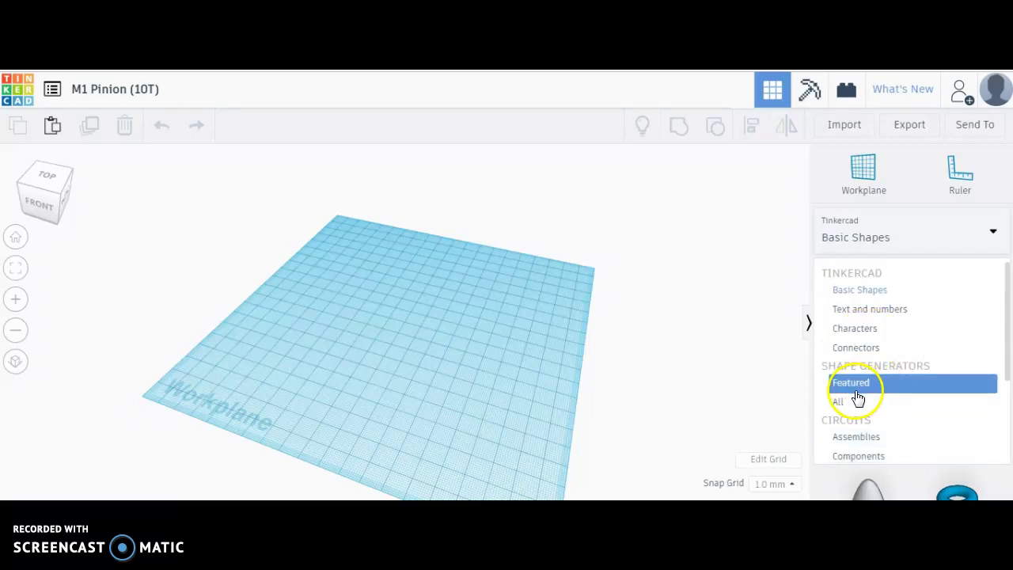
click(850, 401)
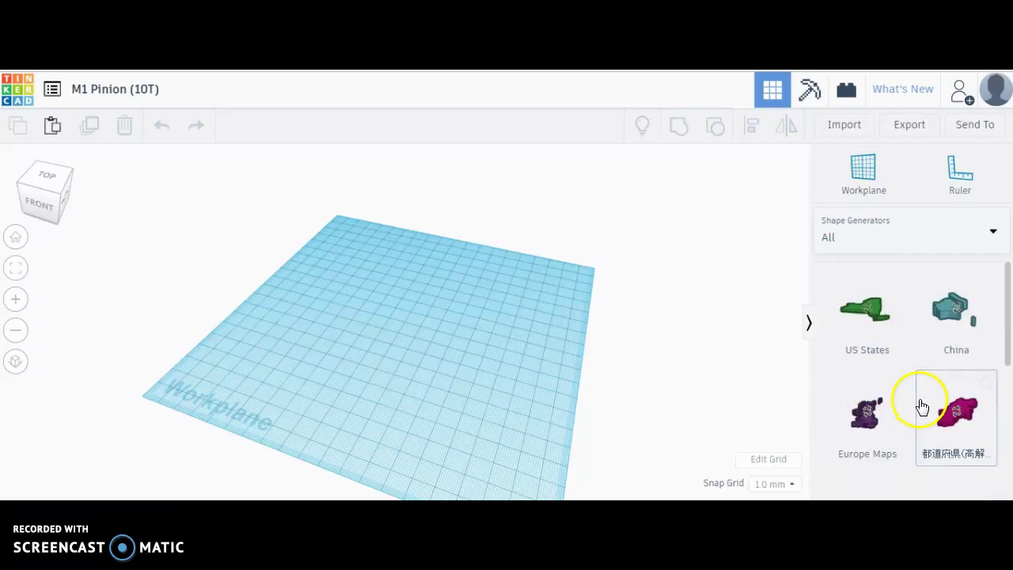
Step: Find the Metric gear on page 3 of the shape generators and place it on the workplane
scroll(926, 467, down, 5)
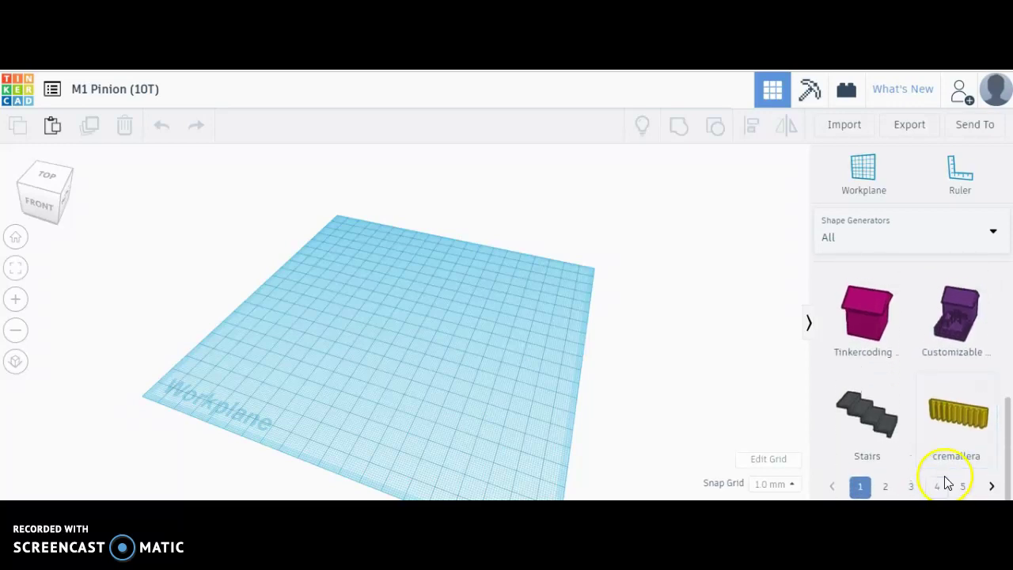
click(992, 486)
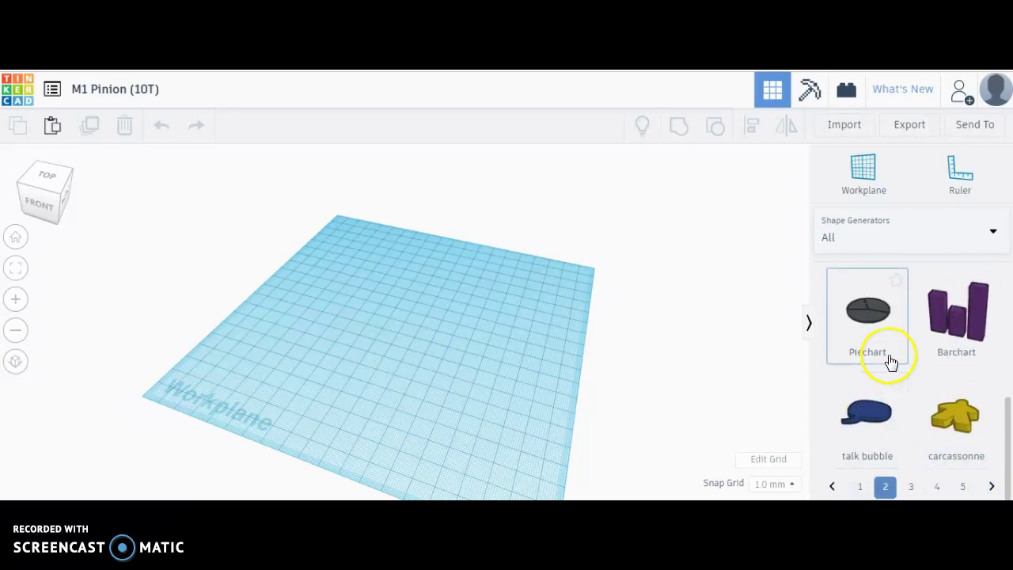
scroll(892, 362, down, 1)
scroll(892, 362, up, 1)
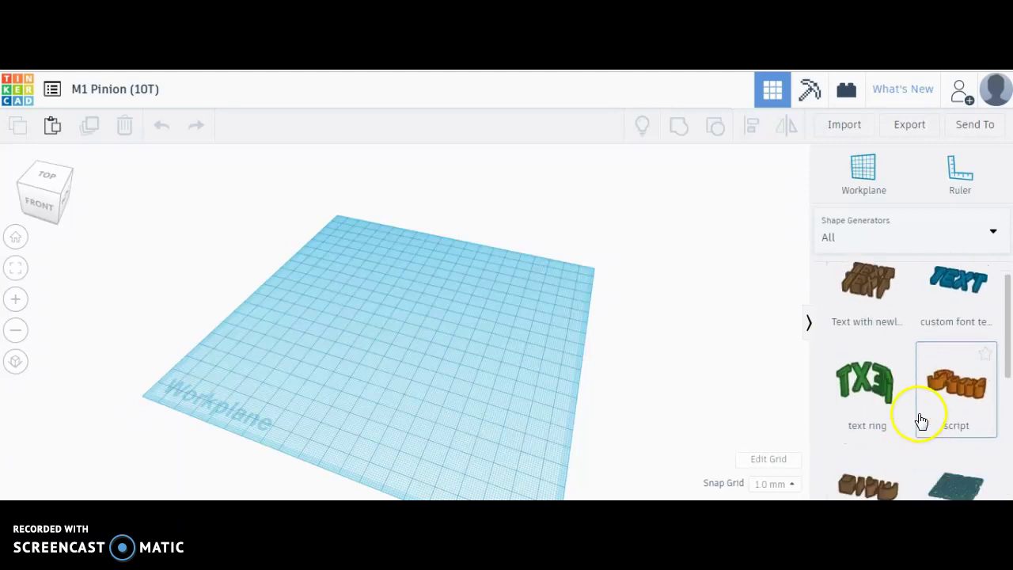
scroll(913, 491, up, 1)
click(910, 488)
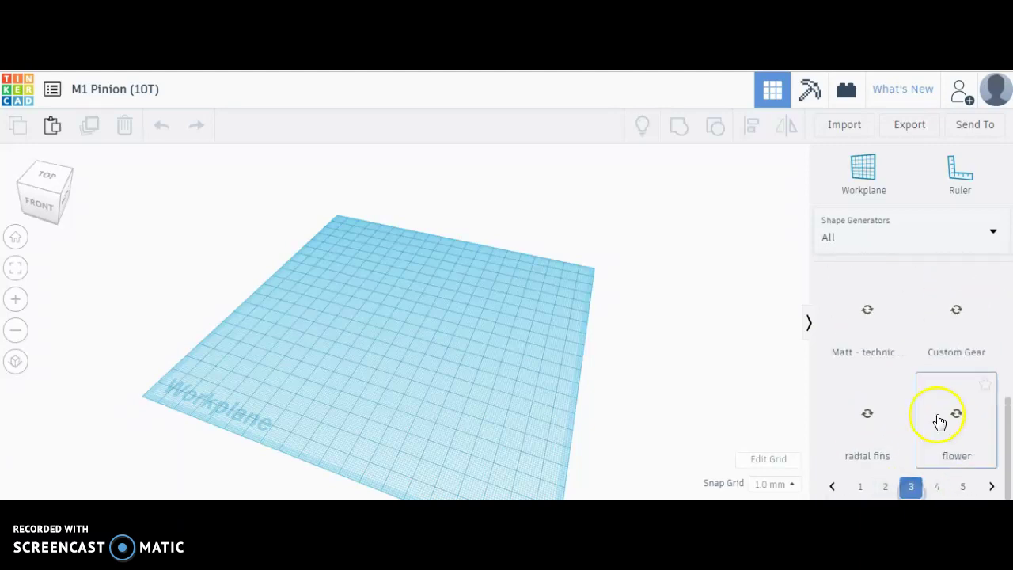
scroll(940, 416, up, 1)
scroll(939, 415, up, 2)
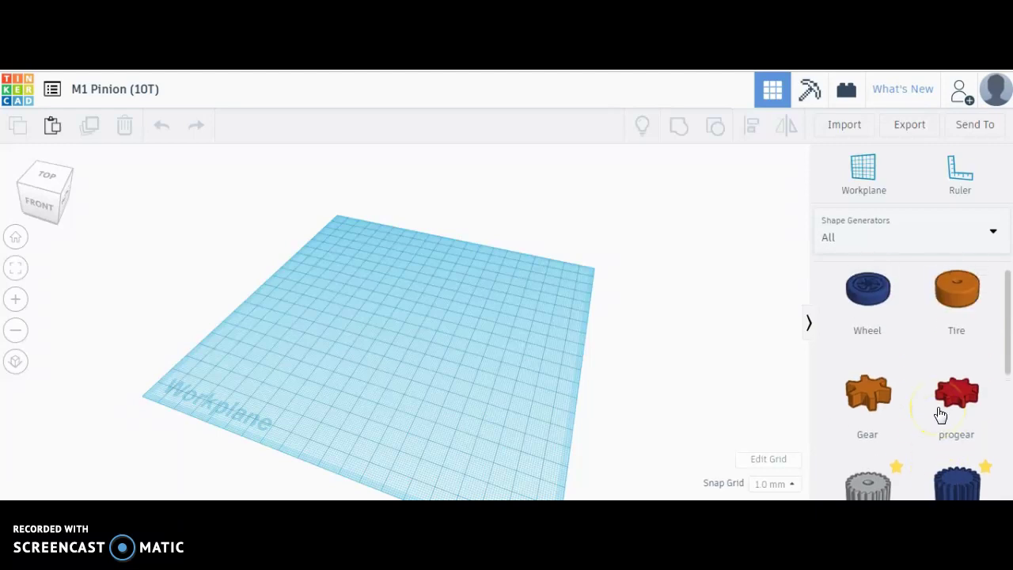
scroll(939, 414, down, 2)
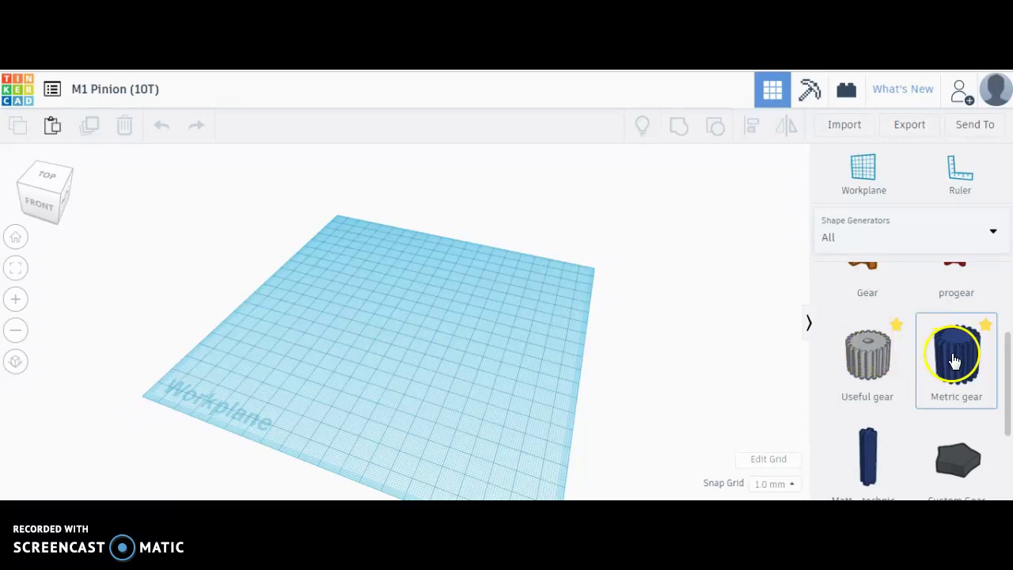
drag(873, 379, 411, 360)
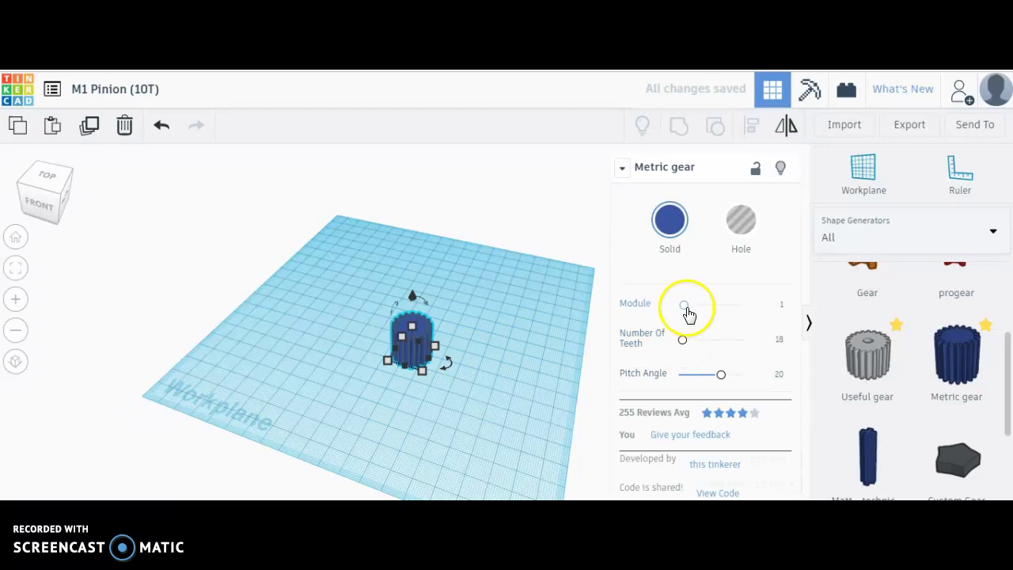
Step: Try module values of 3.05, 0 and 0.52 on the metric gear and compare its size from the top view
mouse_move(684, 306)
mouse_down()
mouse_move(711, 312)
mouse_move(696, 305)
mouse_up()
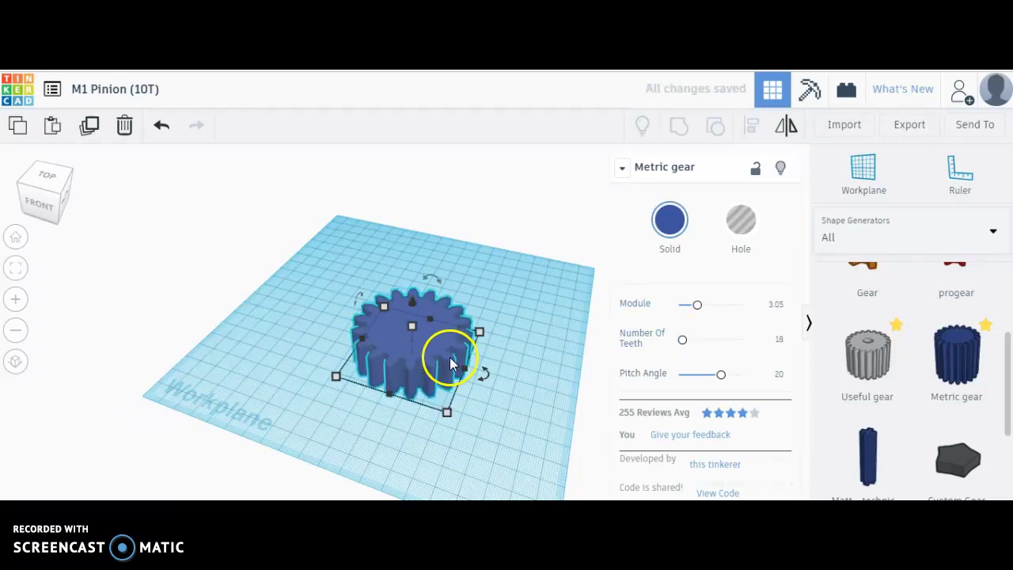
click(43, 181)
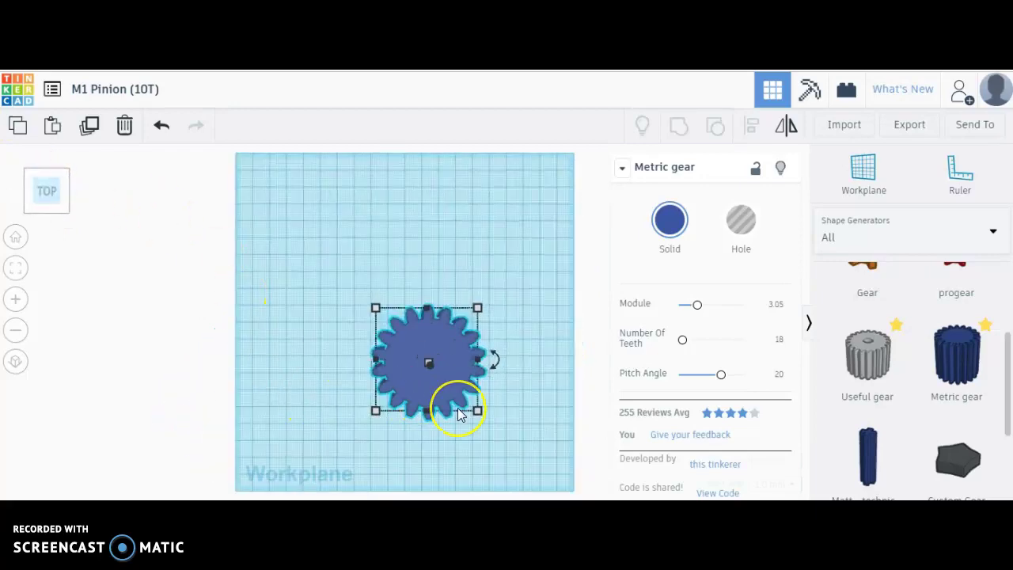
scroll(459, 413, up, 8)
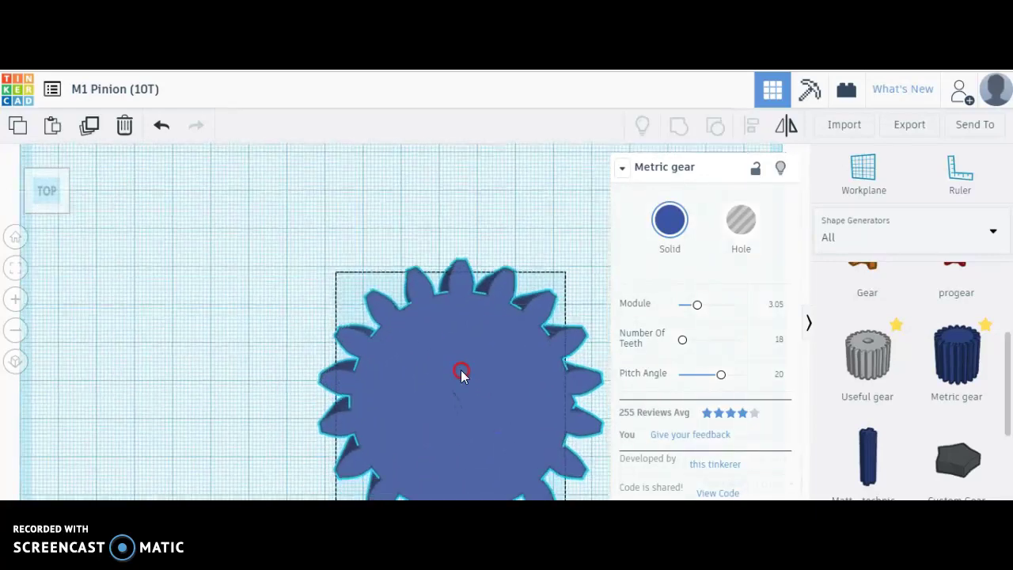
middle_drag(461, 373, 375, 295)
click(375, 297)
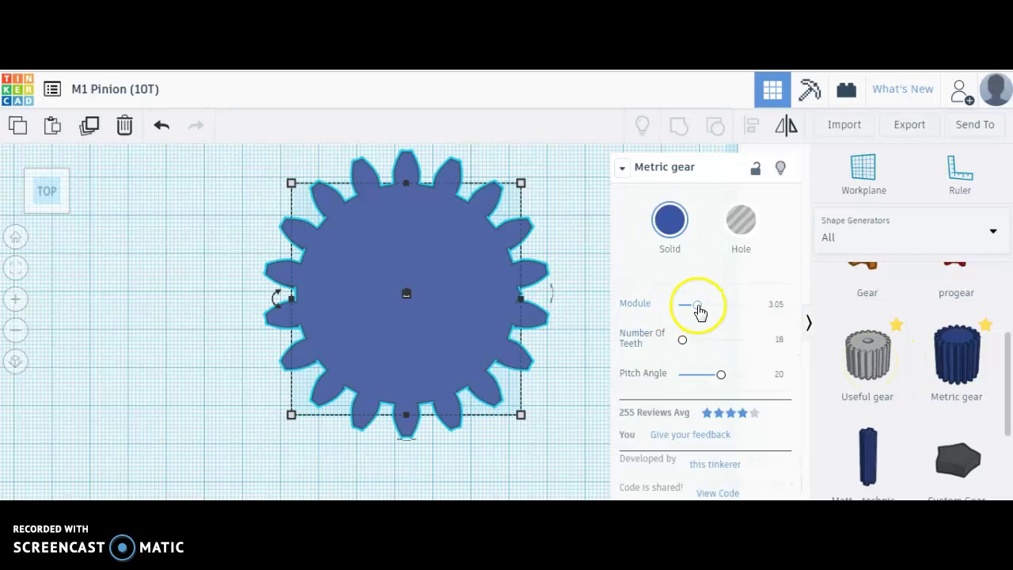
drag(694, 307, 652, 308)
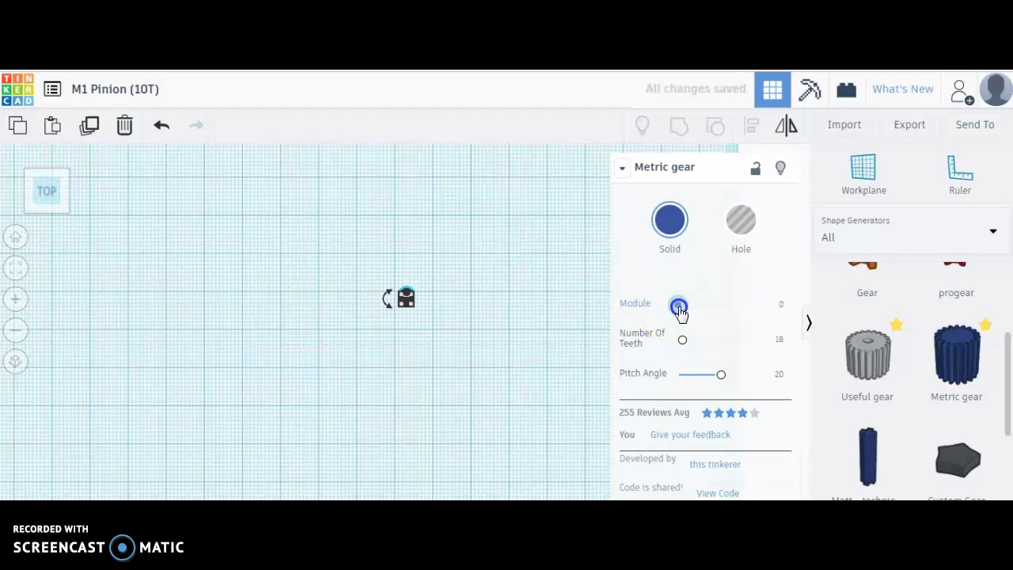
drag(679, 307, 684, 312)
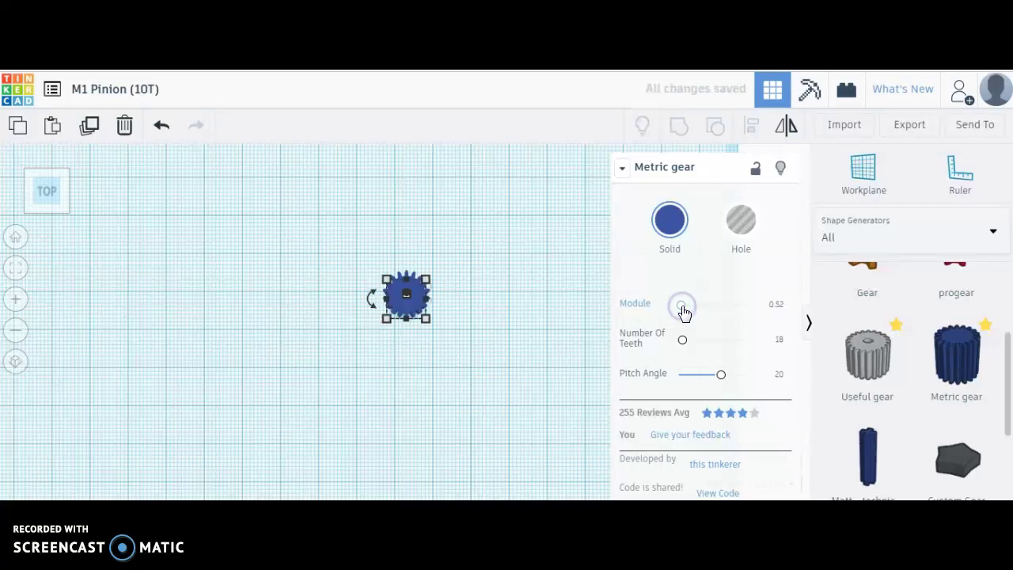
Step: Configure the metric gear with module 1, 10 teeth and a pitch angle of 20
click(776, 310)
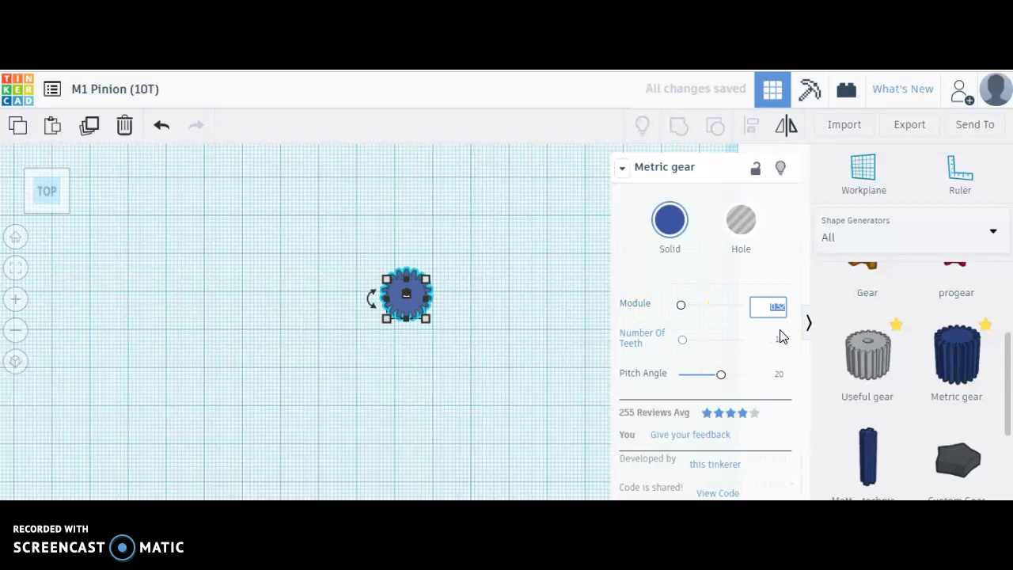
text(1)
click(776, 340)
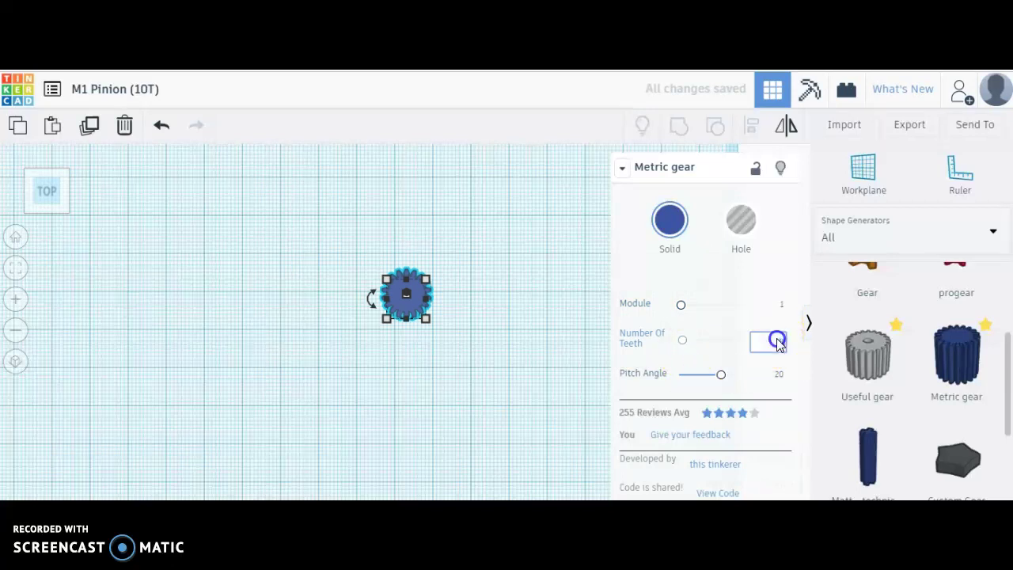
text(10)
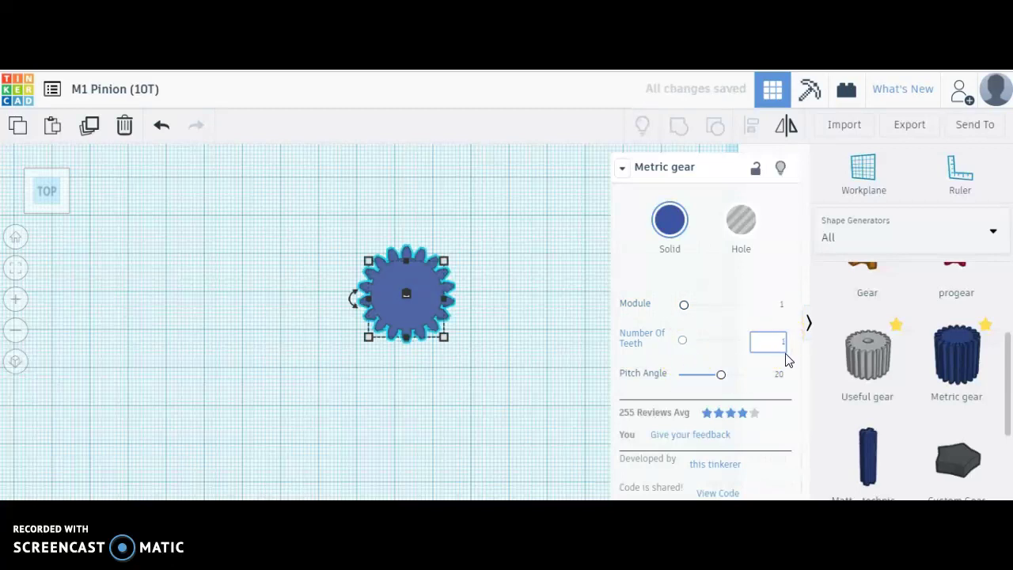
click(787, 366)
click(780, 377)
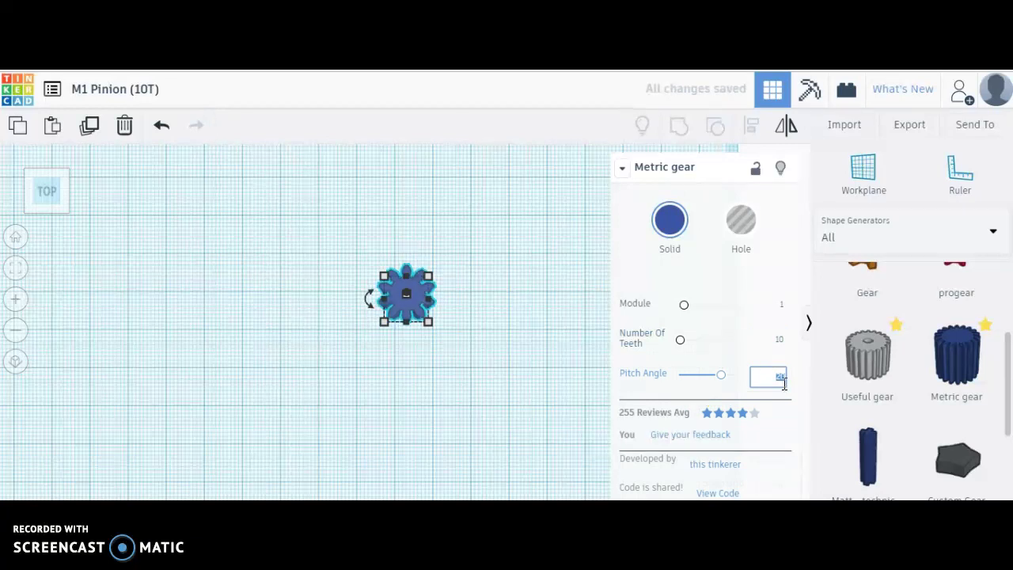
click(772, 376)
text(10)
click(781, 378)
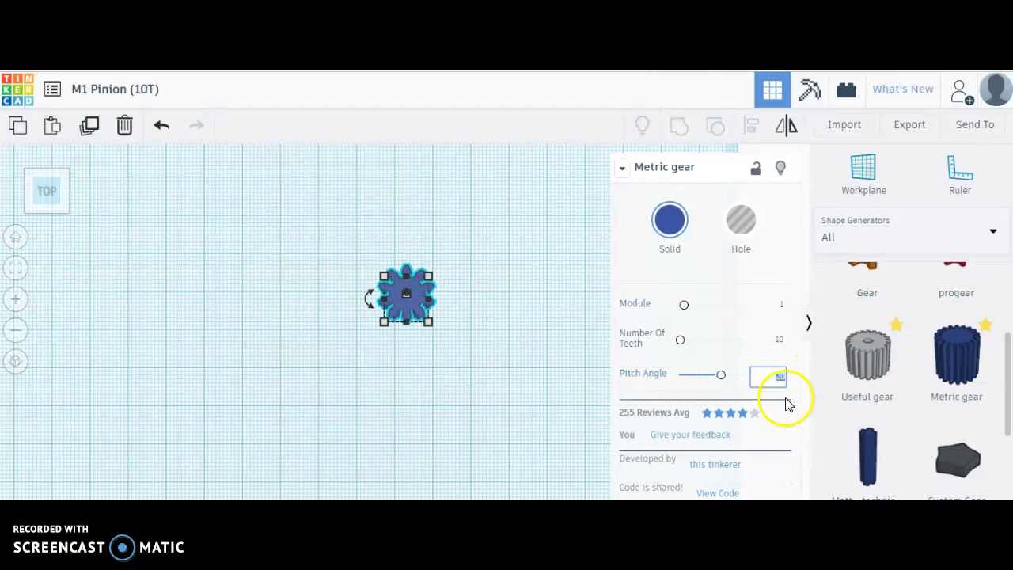
click(488, 384)
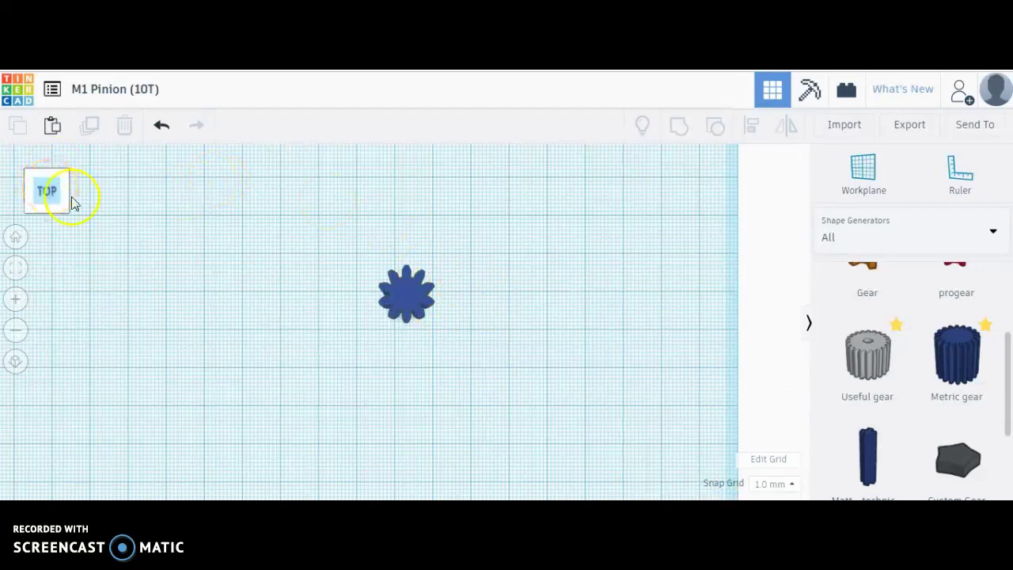
Step: Examine the gear's teeth up close from the top and switch the view to orthographic projection
scroll(445, 301, up, 2)
scroll(448, 307, up, 5)
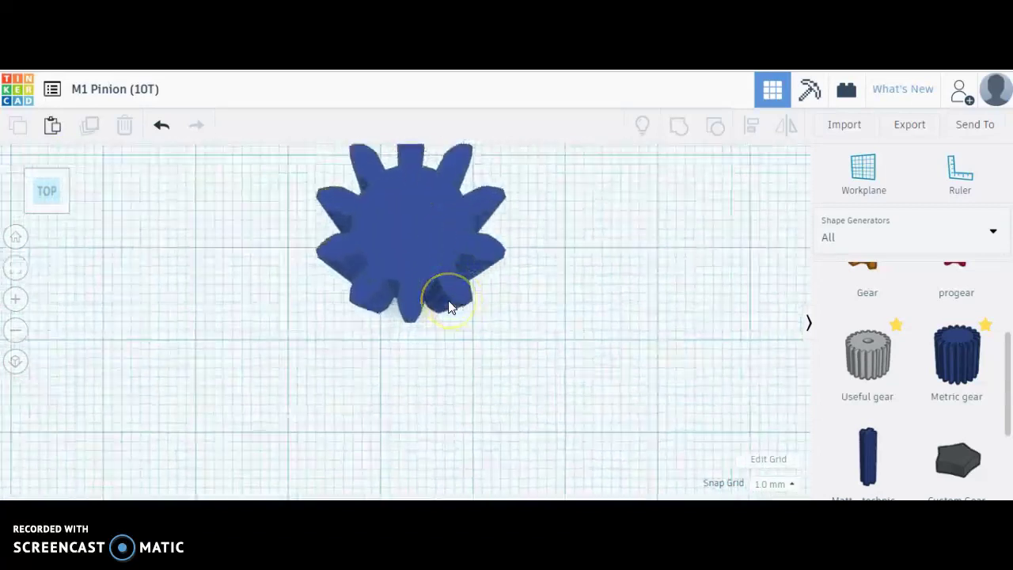
scroll(447, 299, up, 2)
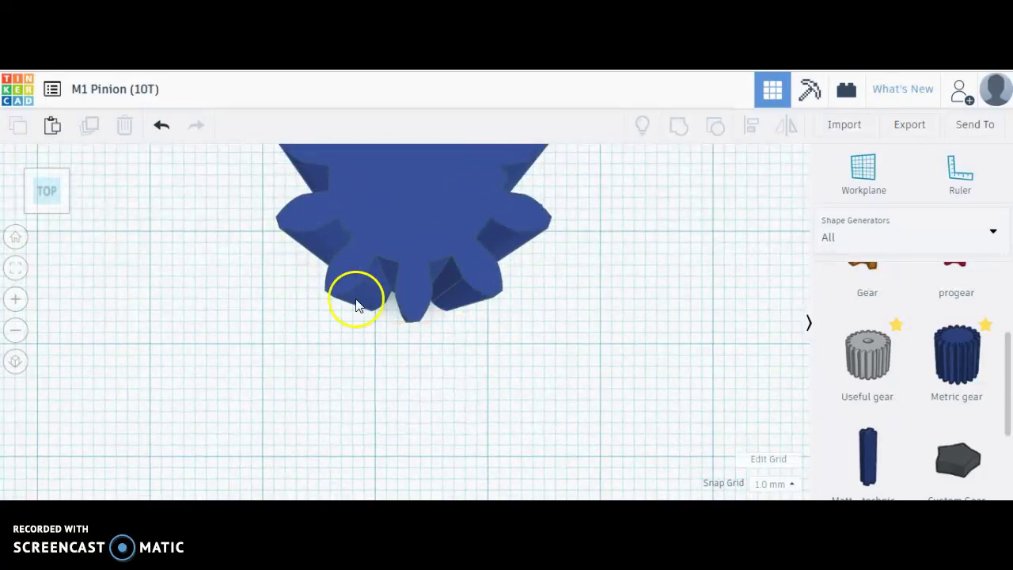
click(16, 363)
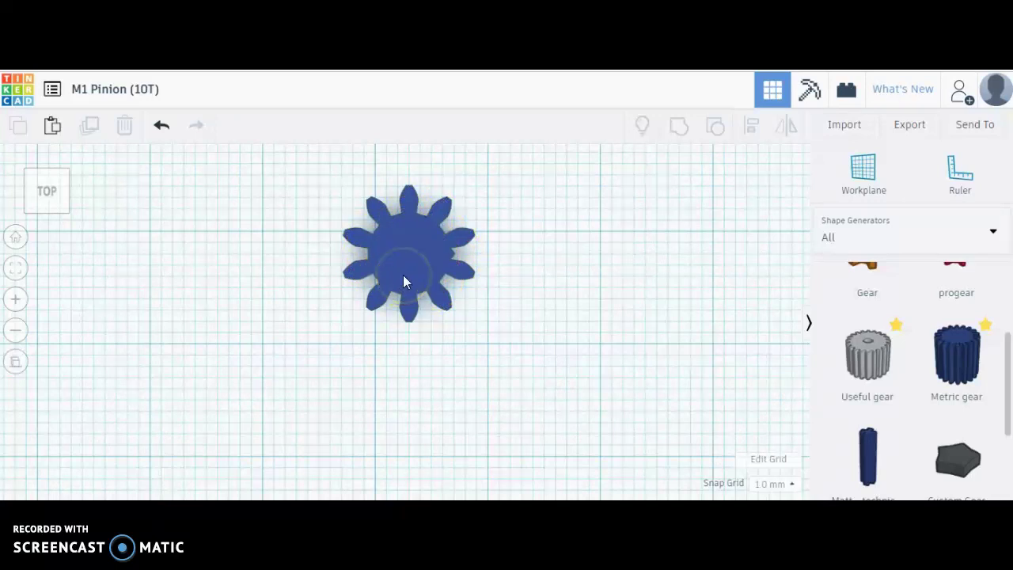
Step: Place the ruler on the grid line just below the gear and set the gear's front-to-back distance from the ruler origin to 0
click(960, 181)
click(373, 343)
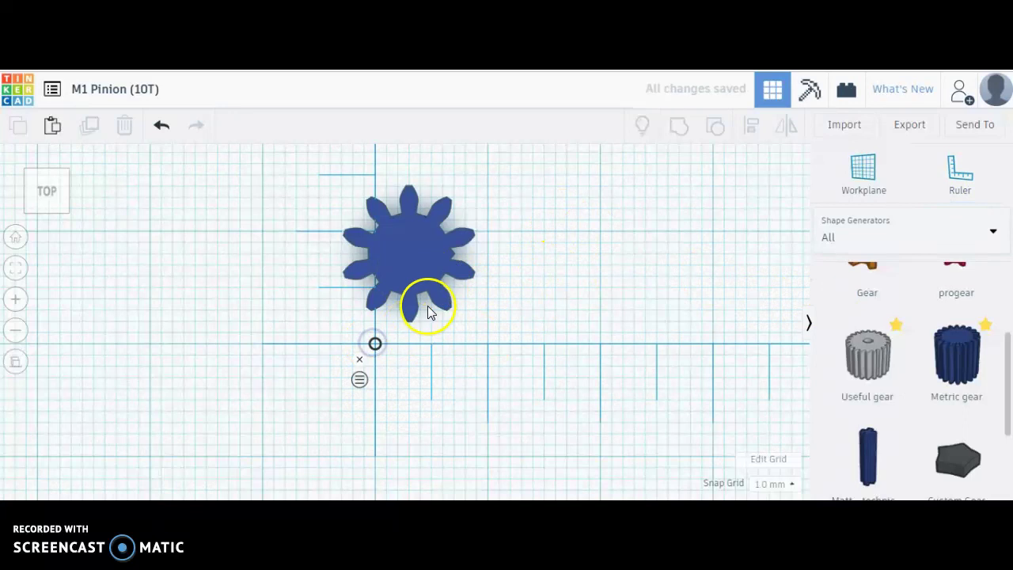
click(414, 274)
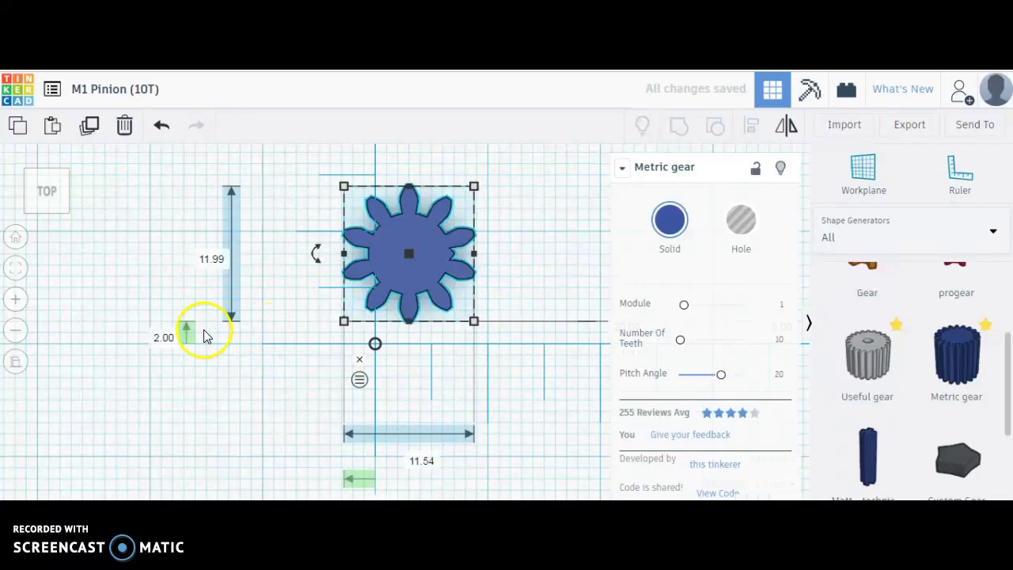
click(164, 337)
text(0)
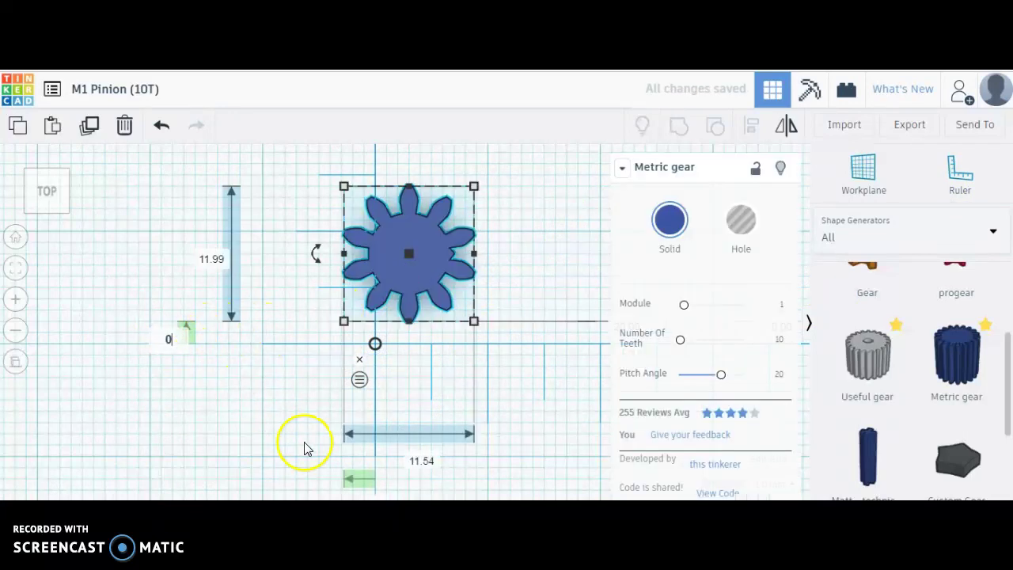
click(366, 479)
Step: Turn the ruler about its origin so its arms run left and frontward, and measure the gear's distances from its midpoint
scroll(400, 451, down, 3)
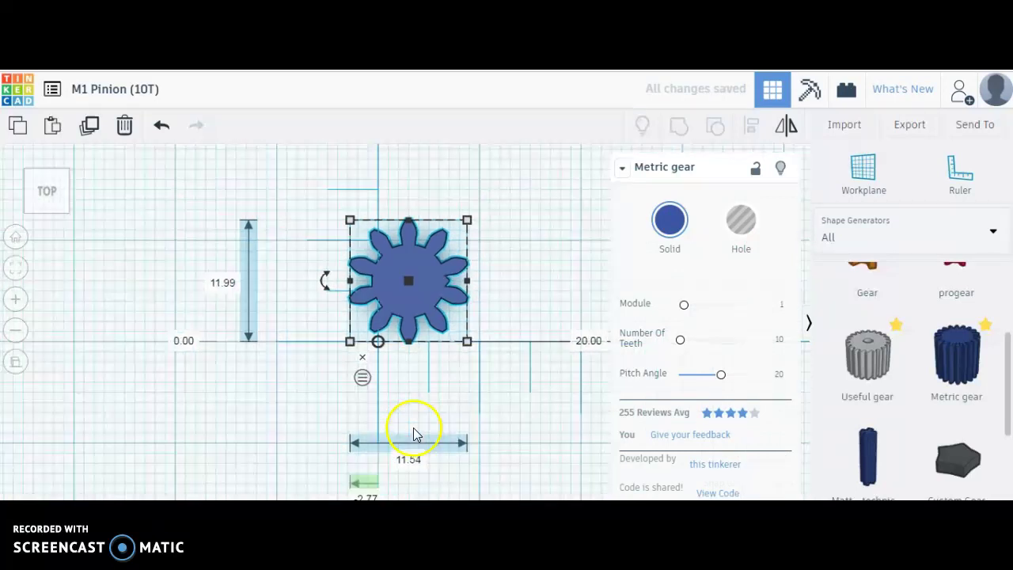
click(369, 460)
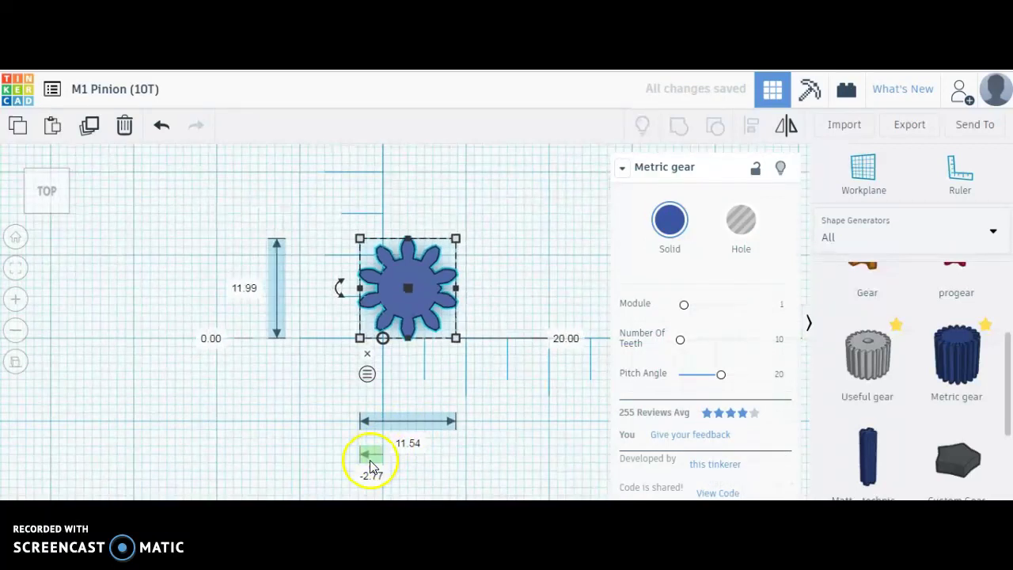
click(383, 338)
click(398, 370)
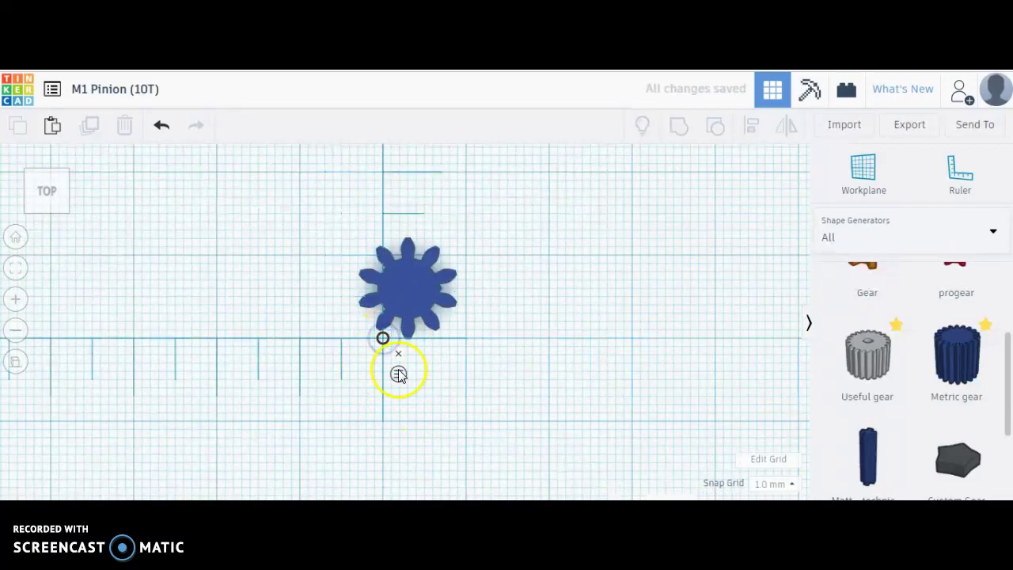
click(382, 339)
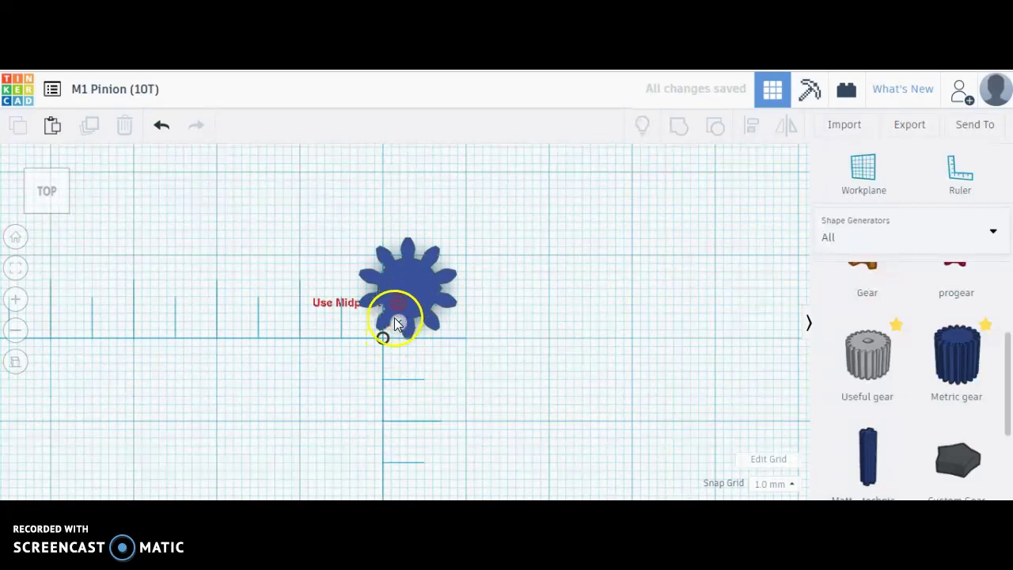
scroll(440, 357, down, 3)
click(419, 288)
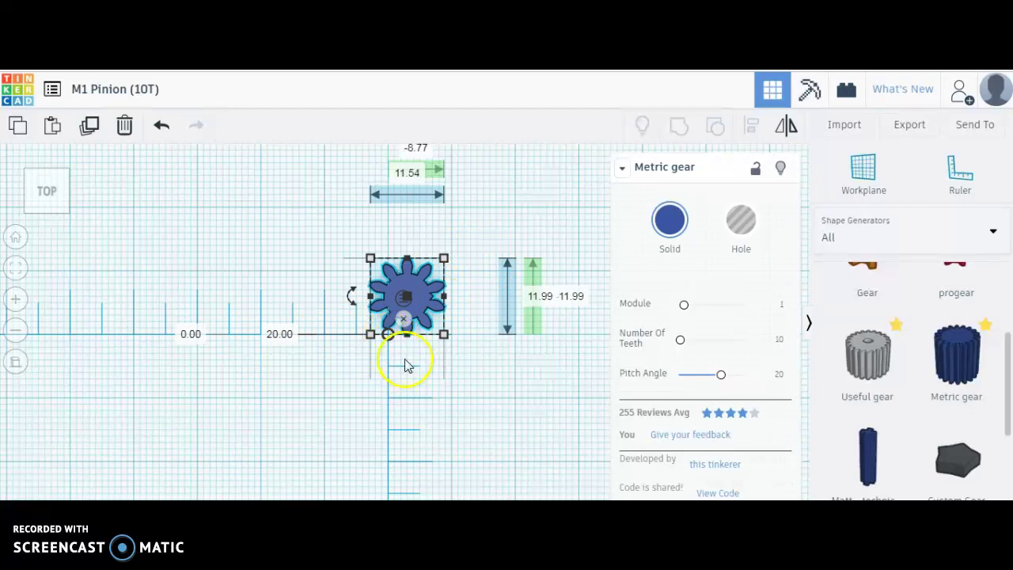
middle_drag(439, 409, 428, 412)
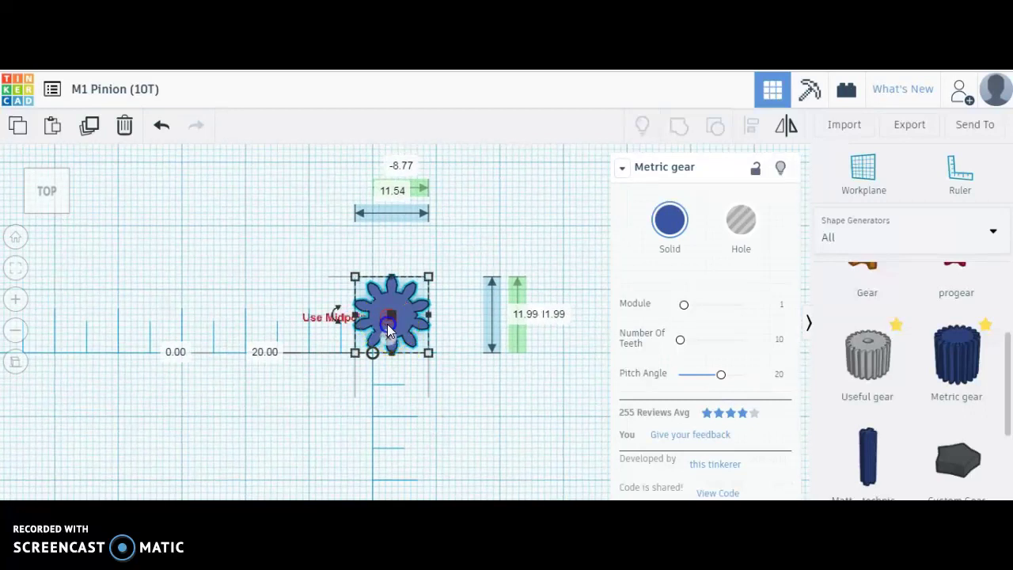
click(387, 323)
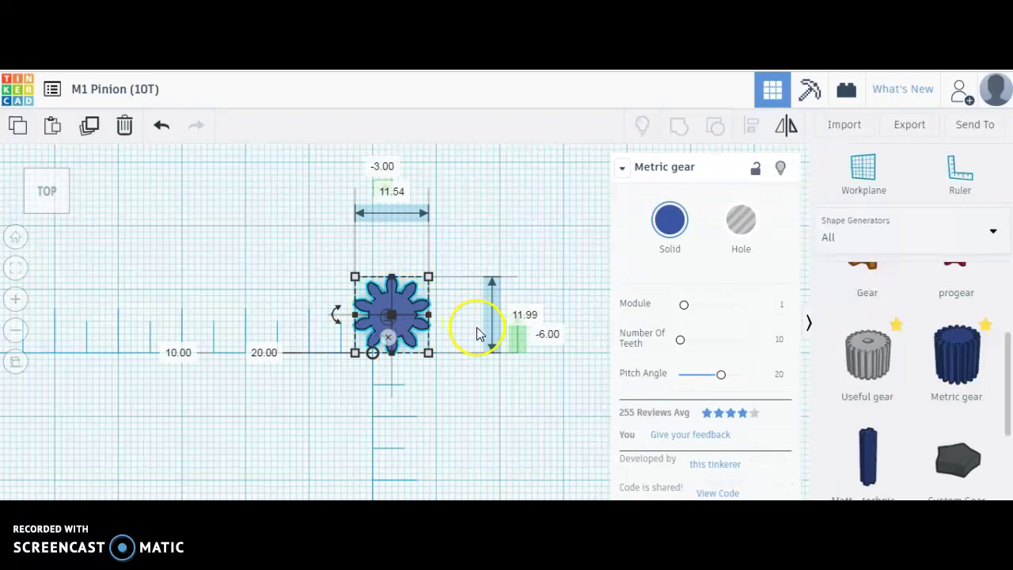
Step: Centre the gear on the ruler origin by setting both of its horizontal midpoint distances to 0
click(552, 336)
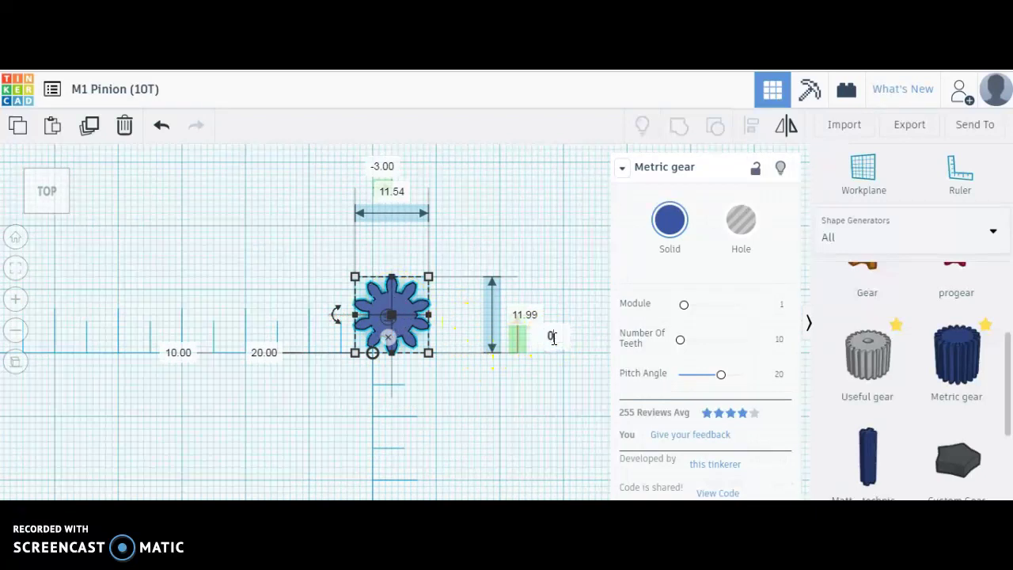
click(544, 364)
key(Return)
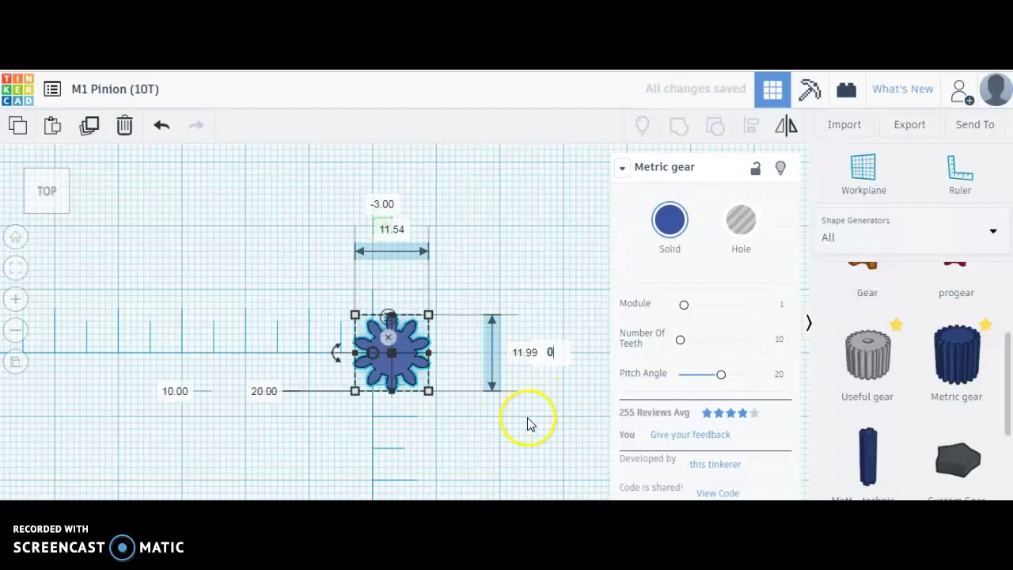
click(387, 206)
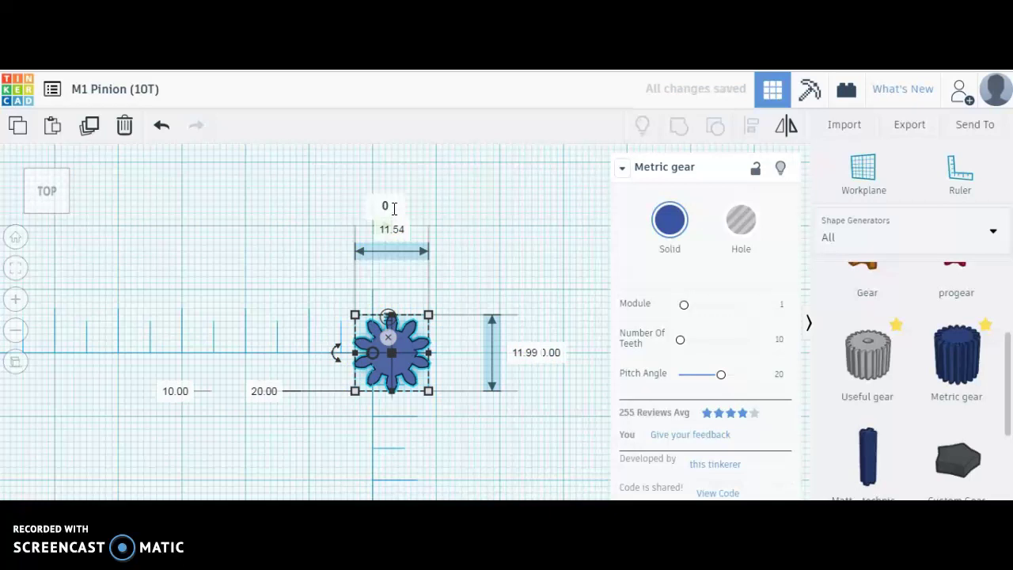
text(0)
key(Return)
click(376, 358)
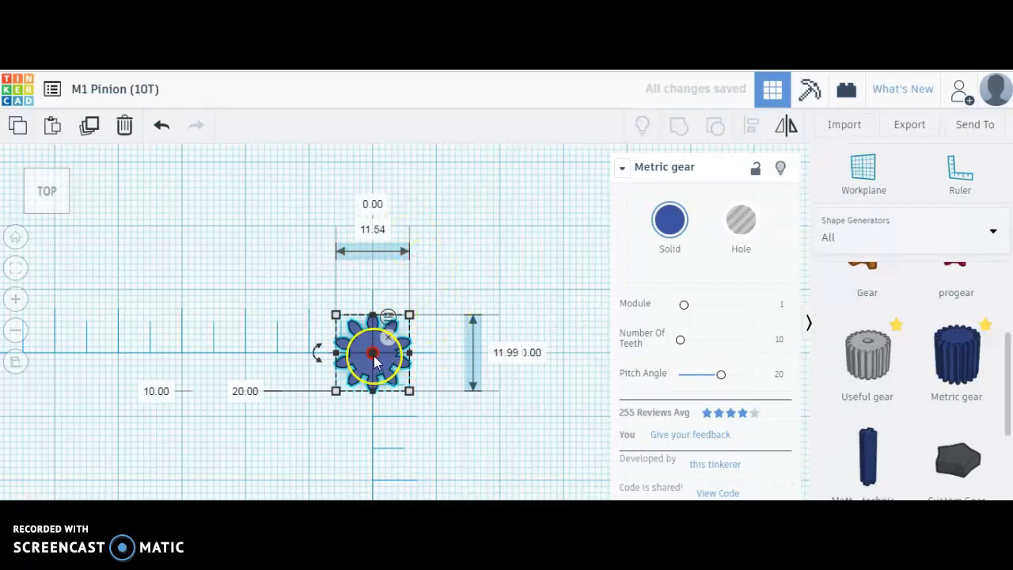
click(499, 294)
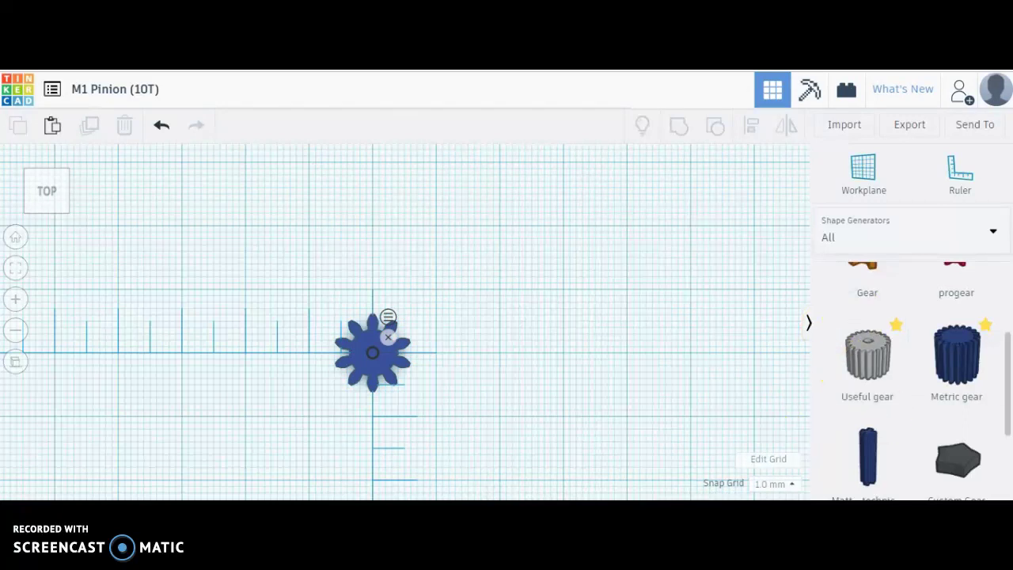
Step: Place a cylinder hole from the Basic Shapes library on the workplane beside the gear
drag(1007, 384, 973, 278)
click(929, 247)
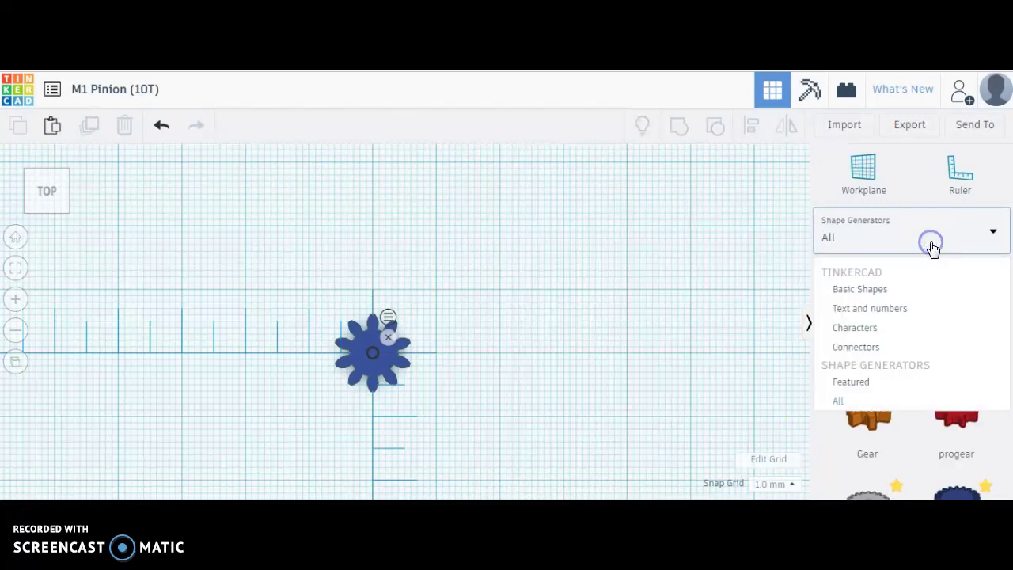
click(912, 244)
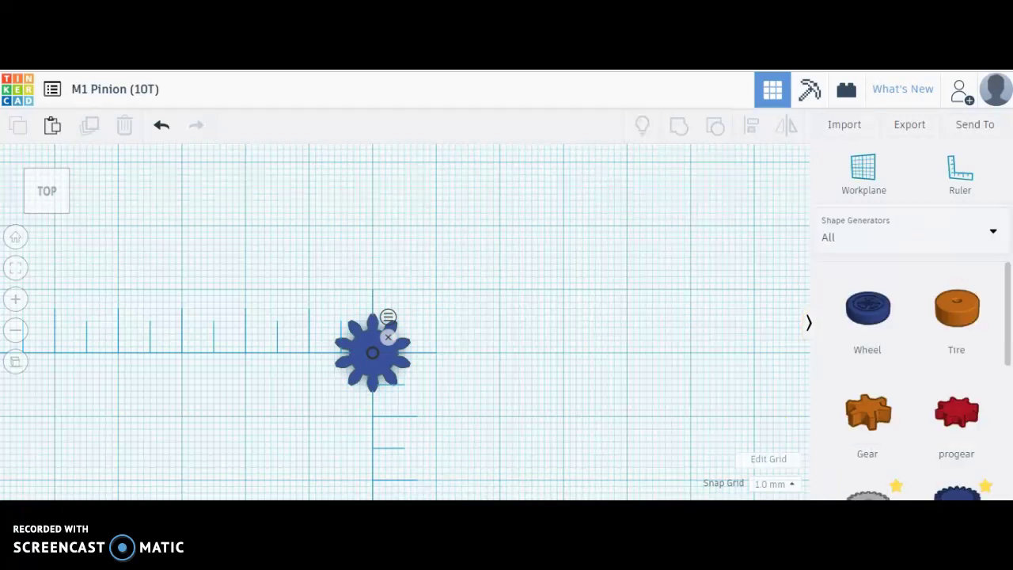
drag(1006, 313, 988, 284)
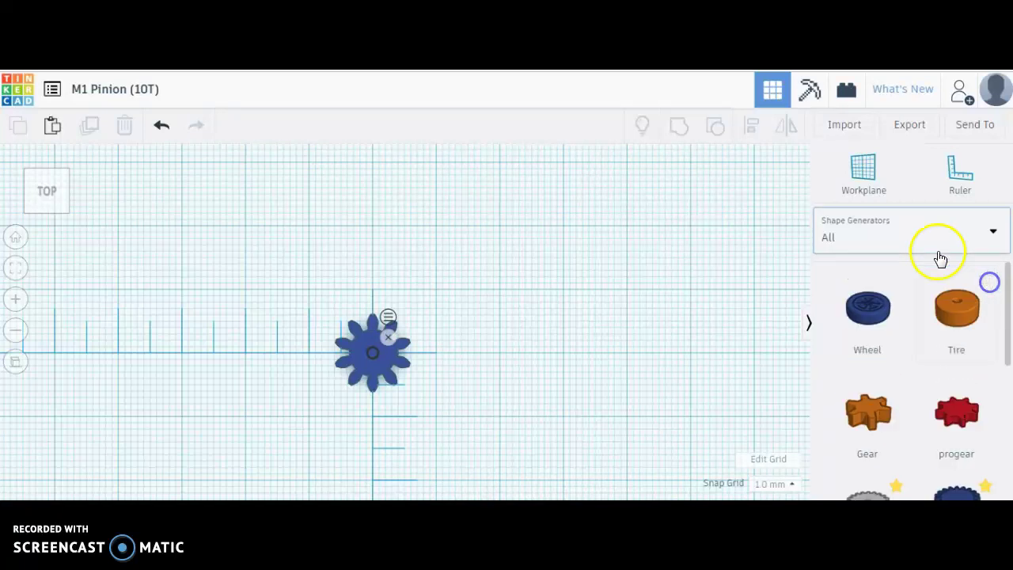
click(904, 228)
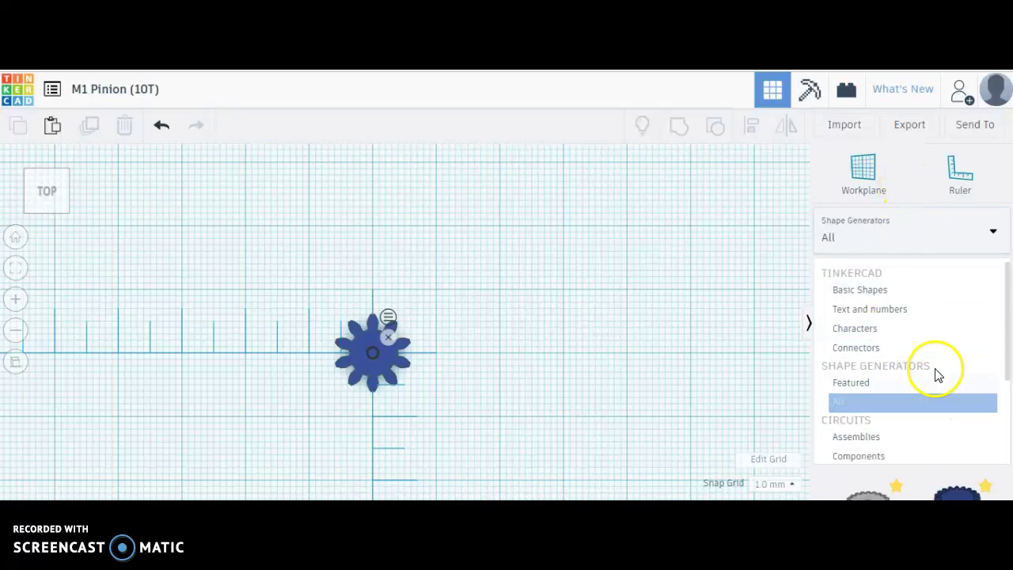
click(876, 290)
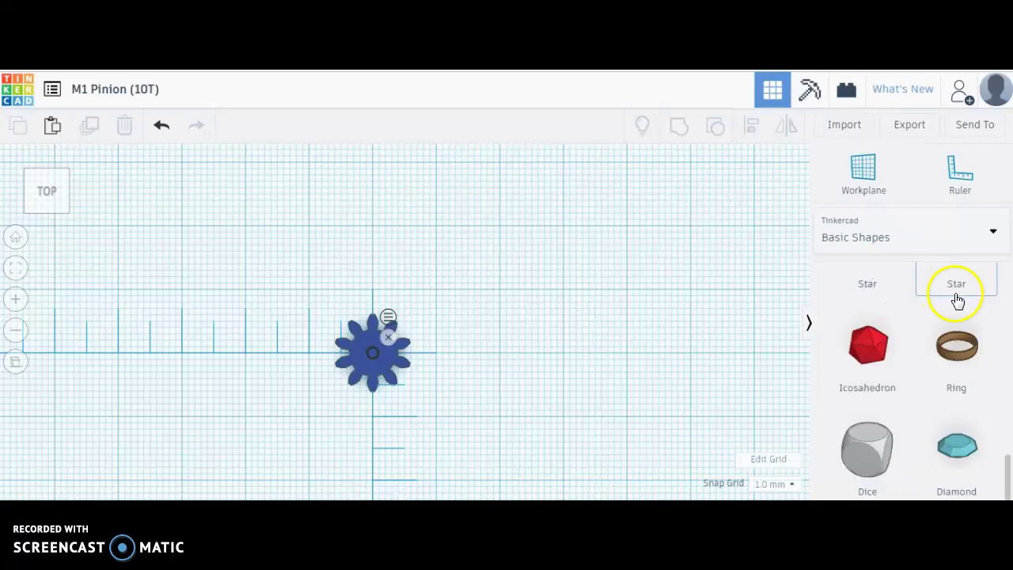
scroll(925, 391, up, 10)
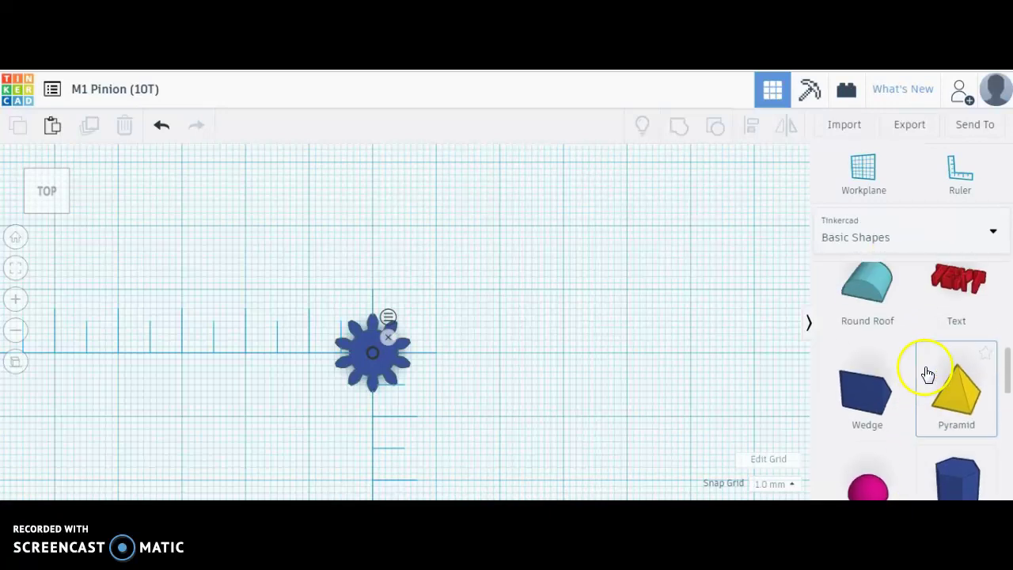
click(371, 356)
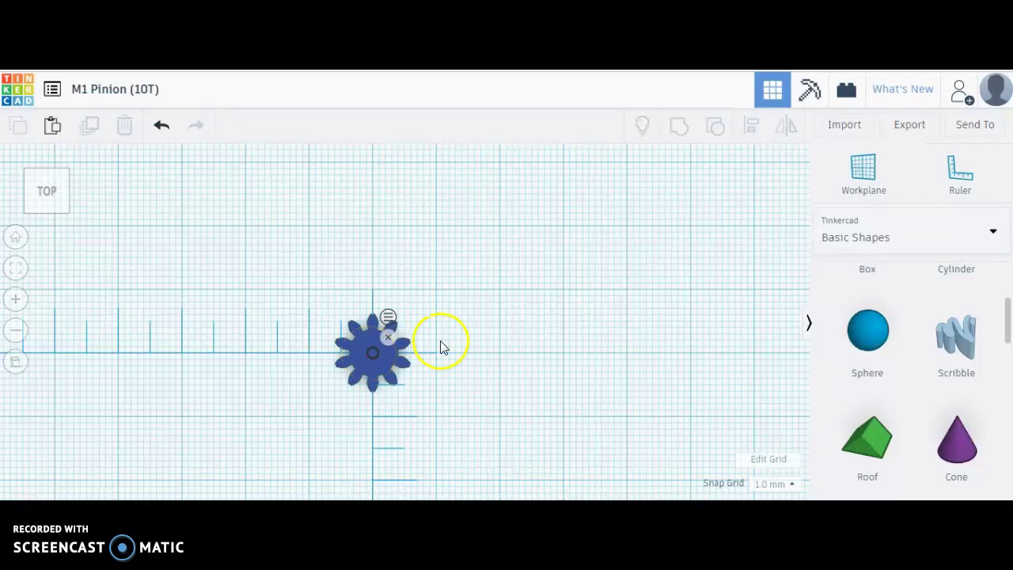
drag(1006, 328, 490, 318)
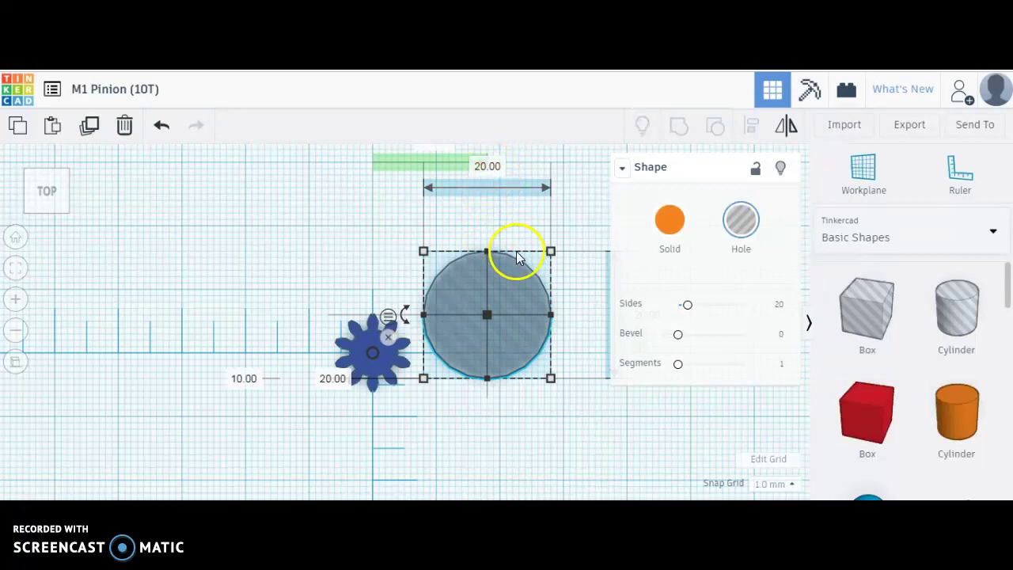
Step: Set the cylinder hole's width and depth to 3 mm
scroll(524, 265, down, 2)
click(477, 191)
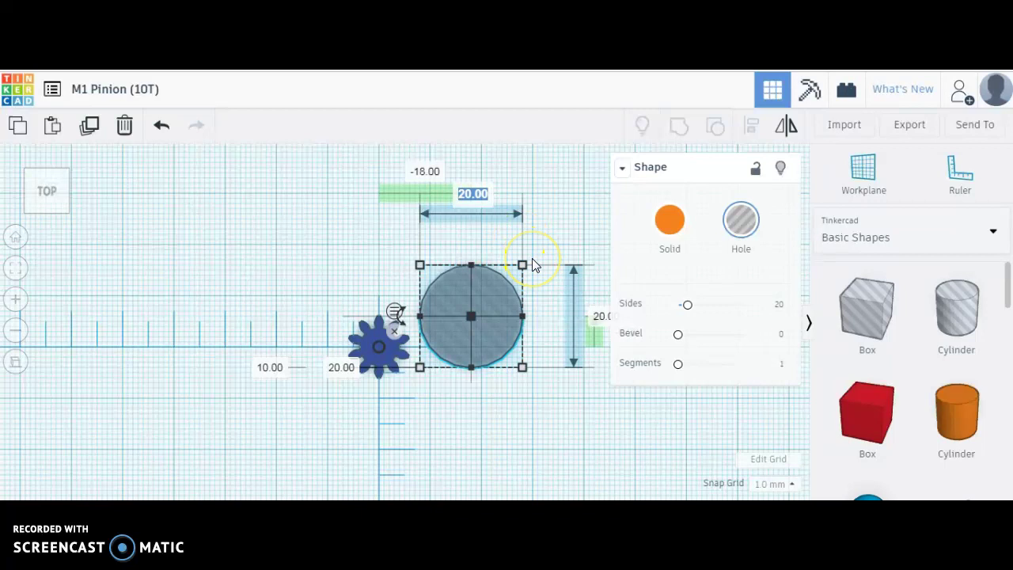
text(3)
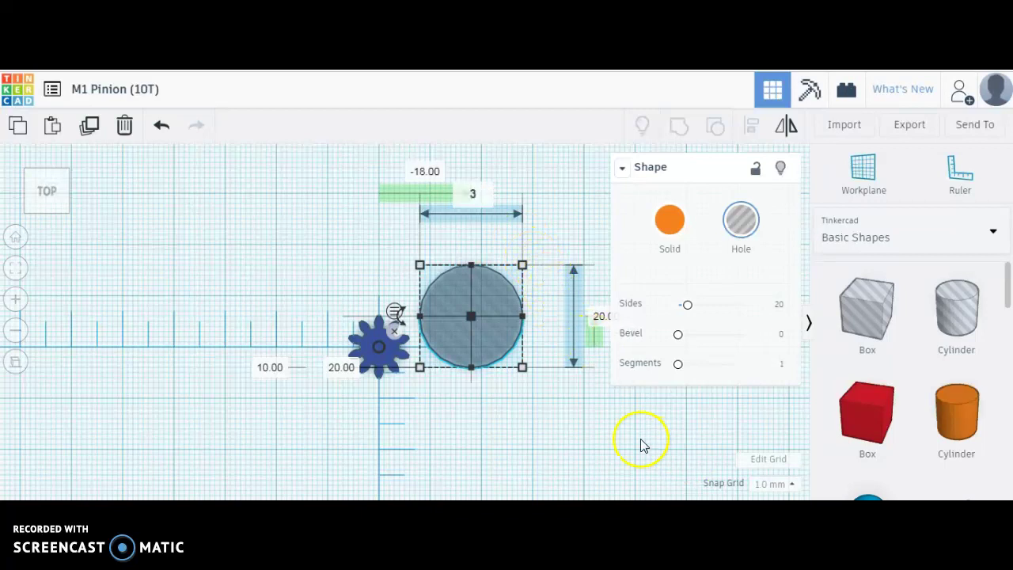
click(563, 318)
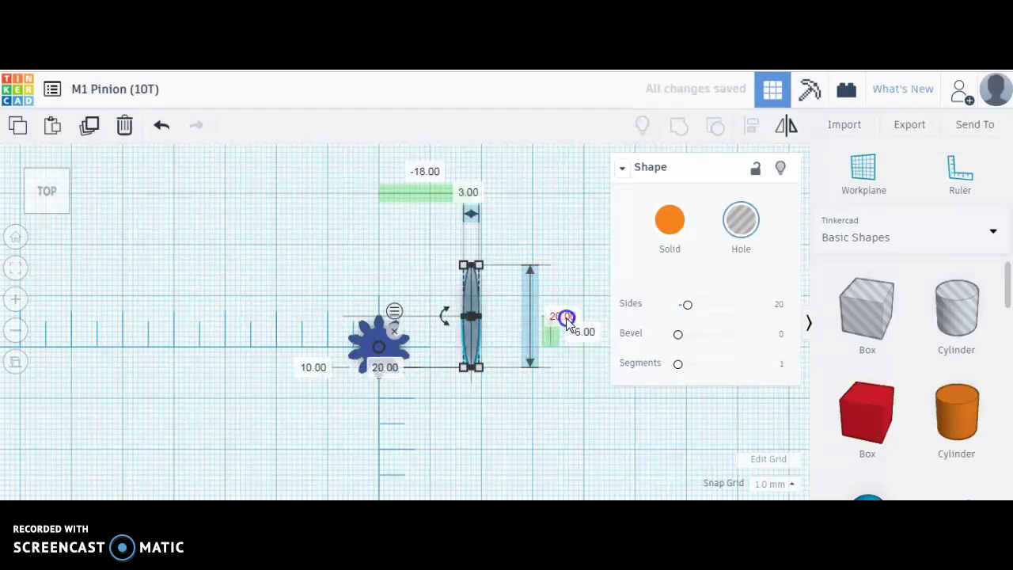
click(592, 426)
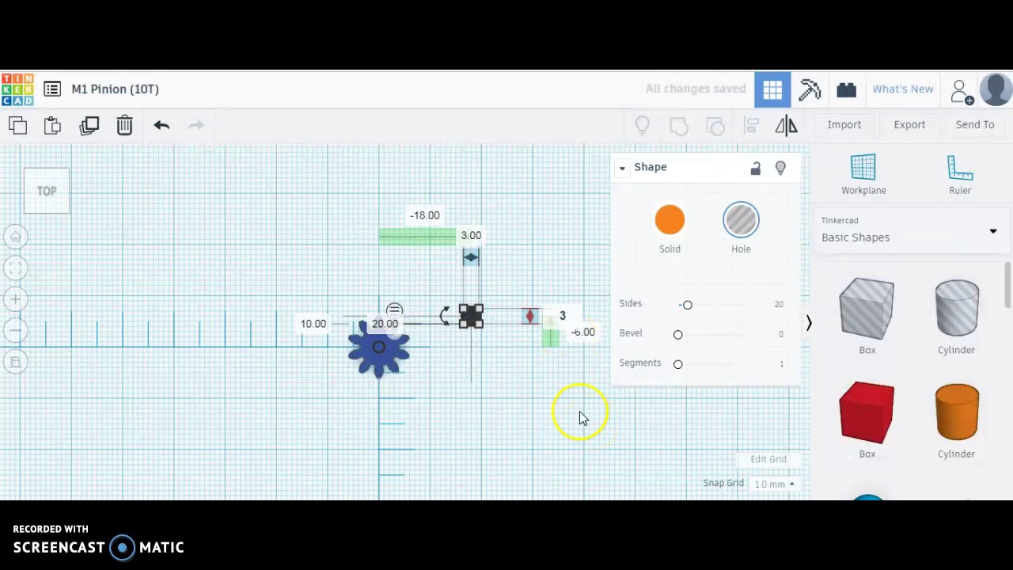
Step: Centre the cylinder hole on the gear by setting both horizontal distances from the ruler origin to 0
click(428, 217)
click(473, 290)
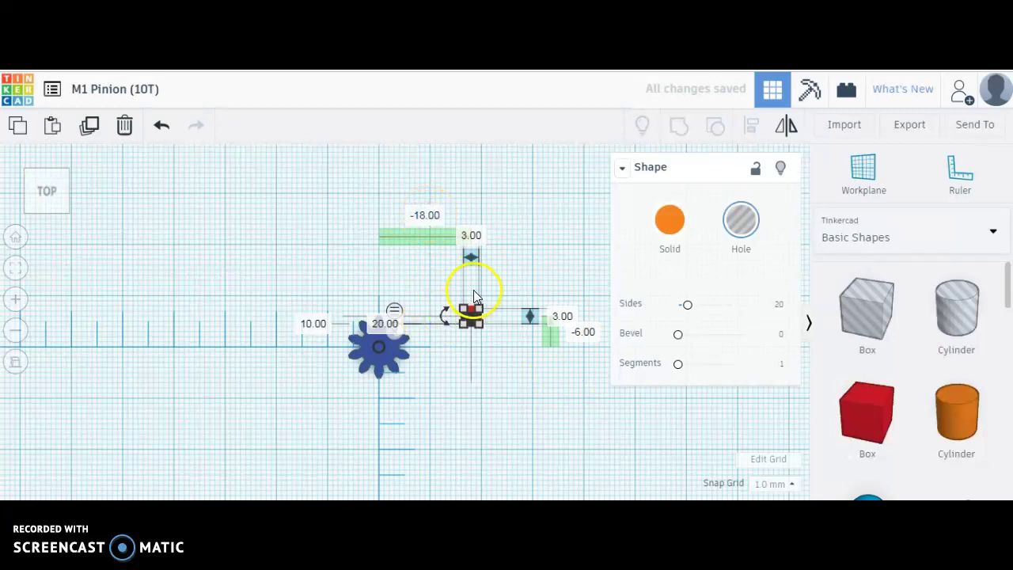
click(430, 212)
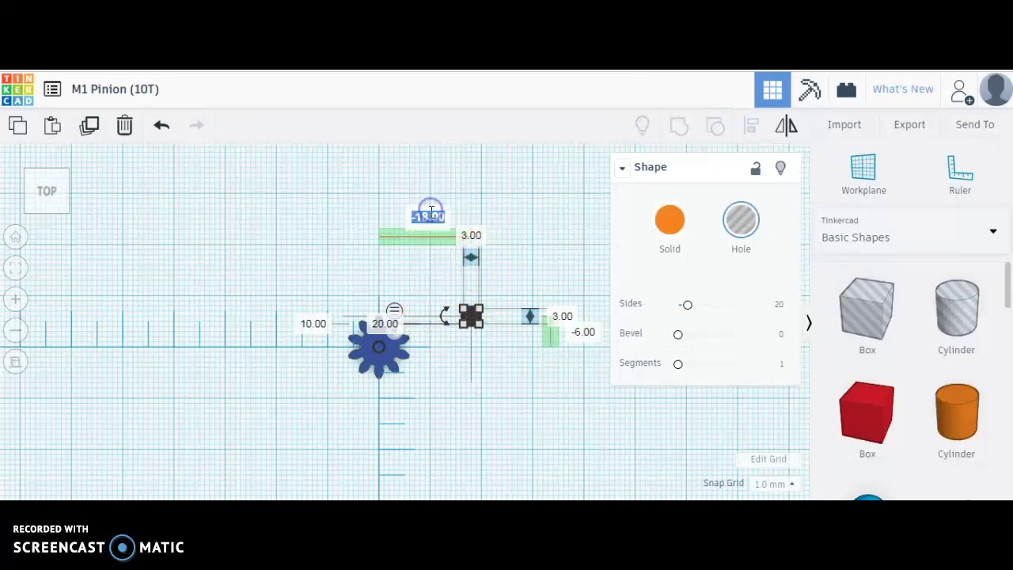
text(0)
click(583, 332)
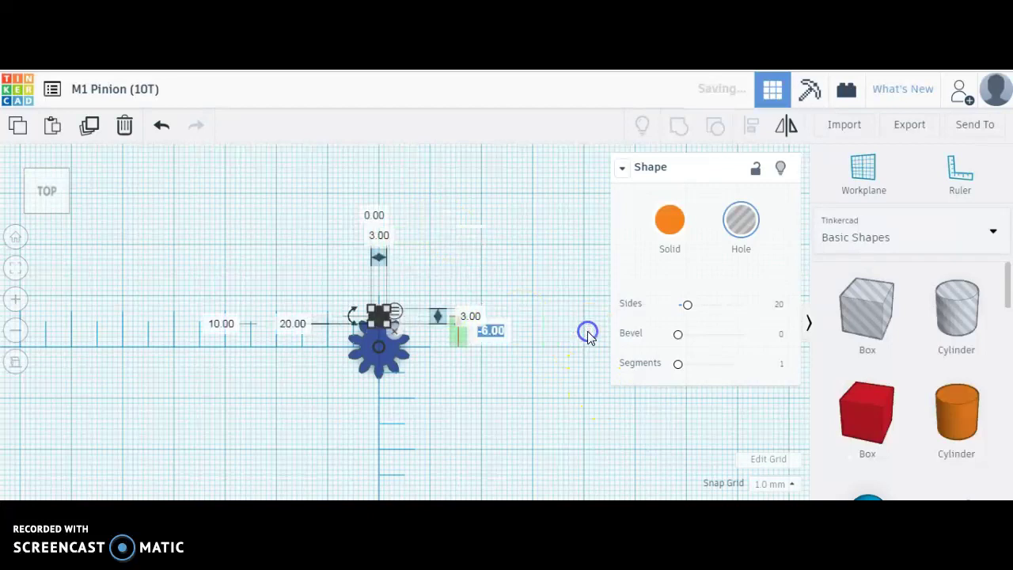
text(0)
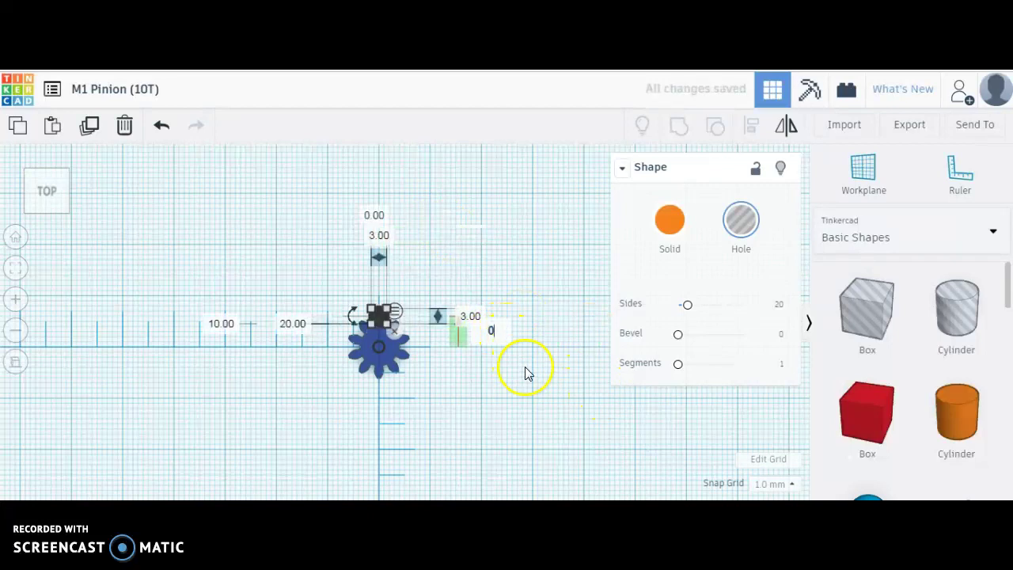
key(Tab)
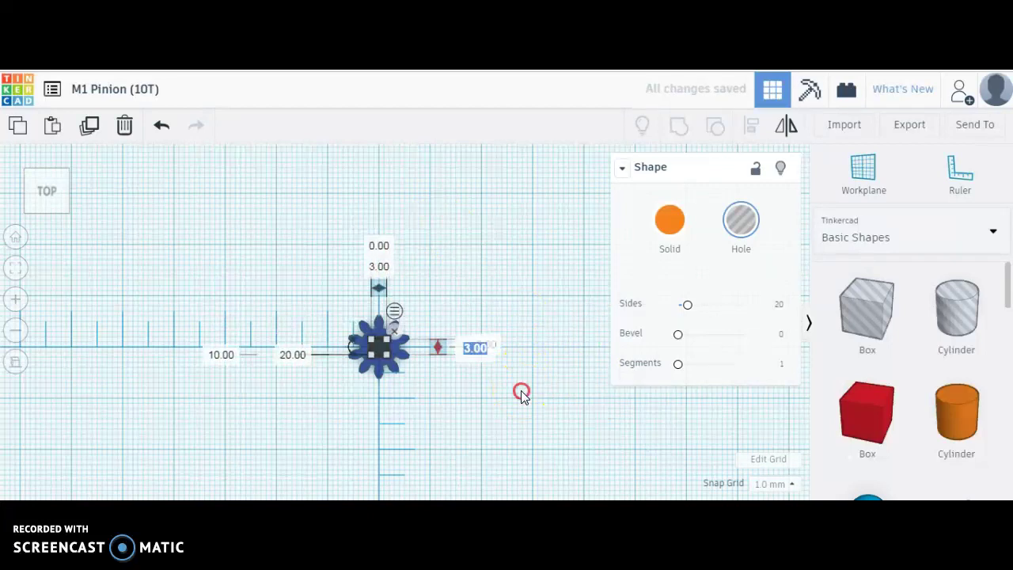
Step: Set the cylinder hole's height to 5 mm
mouse_move(522, 396)
right_down()
mouse_move(491, 366)
mouse_move(483, 321)
mouse_move(490, 309)
mouse_move(502, 319)
mouse_move(464, 310)
right_up()
click(374, 292)
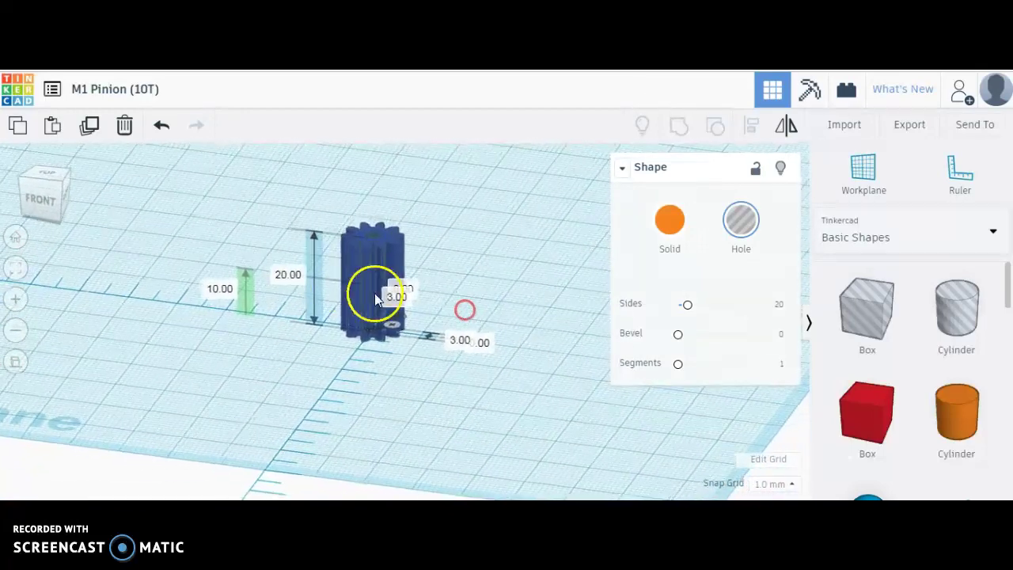
click(287, 273)
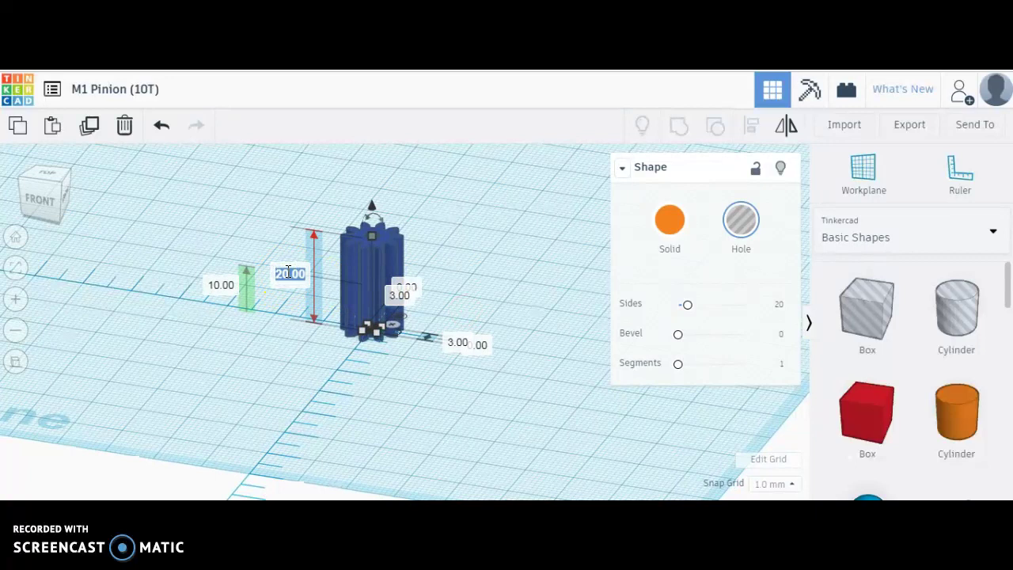
text(5)
key(Return)
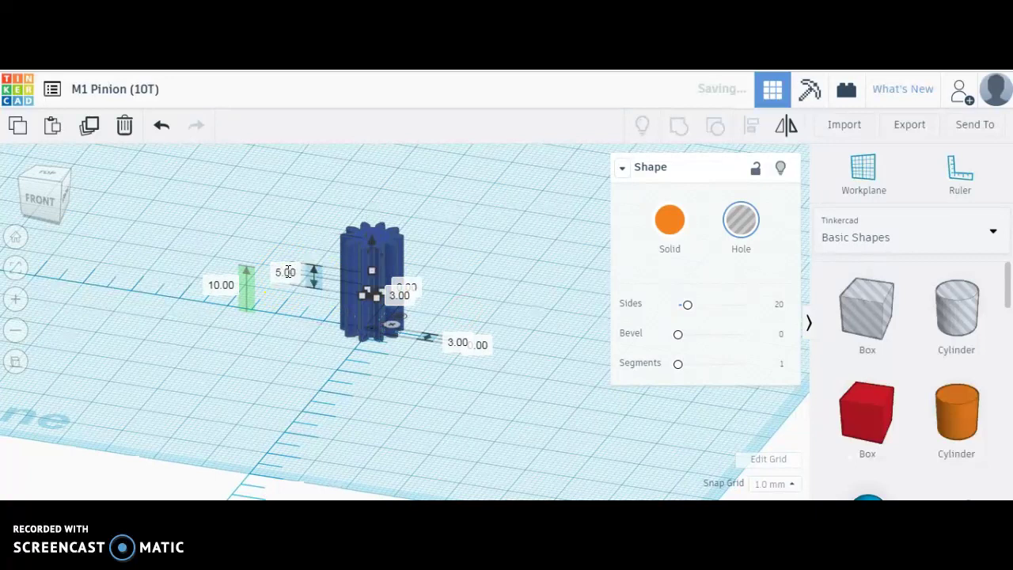
Step: Select the metric gear and set its height to 5 mm
click(331, 376)
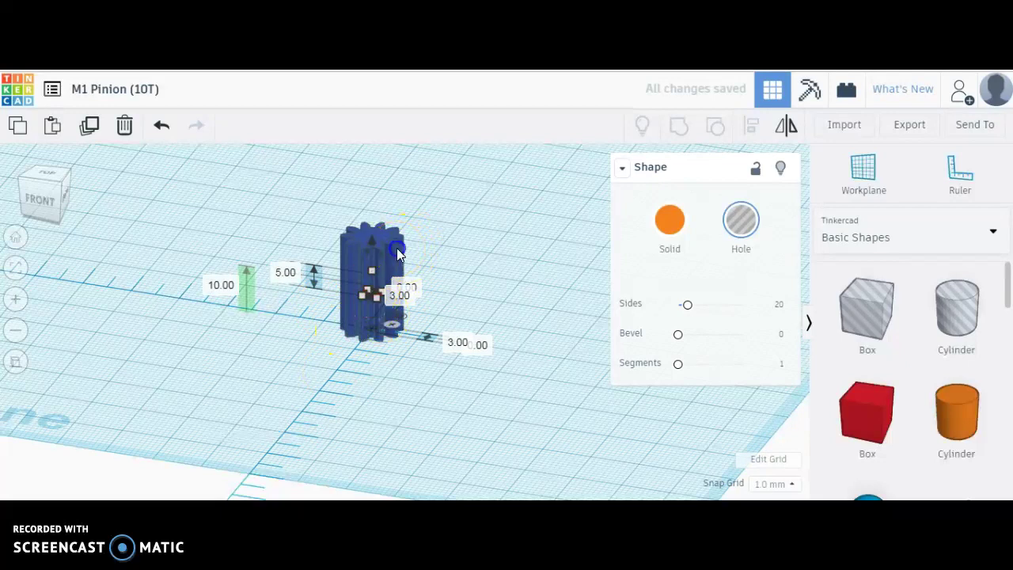
click(266, 281)
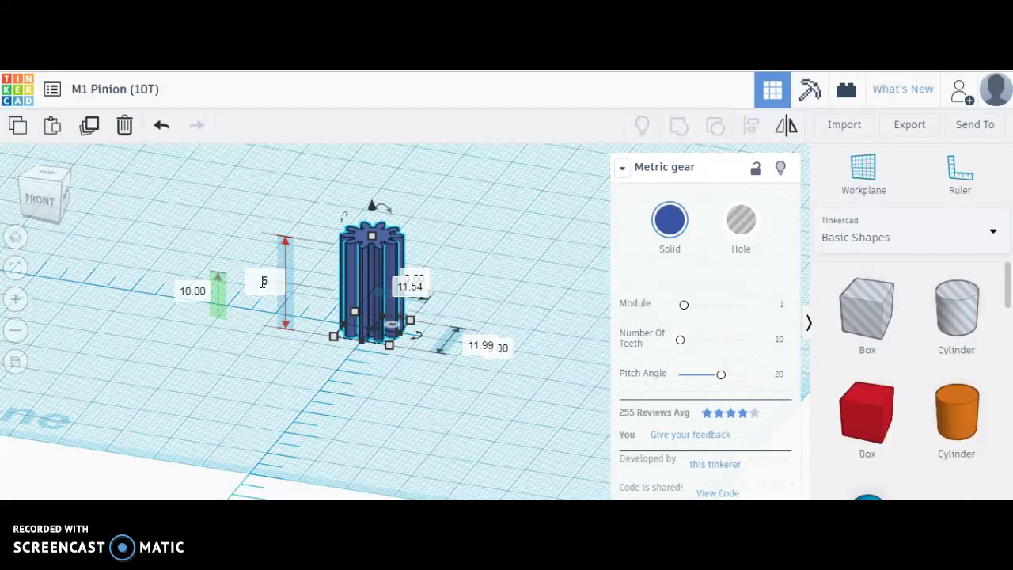
key(Return)
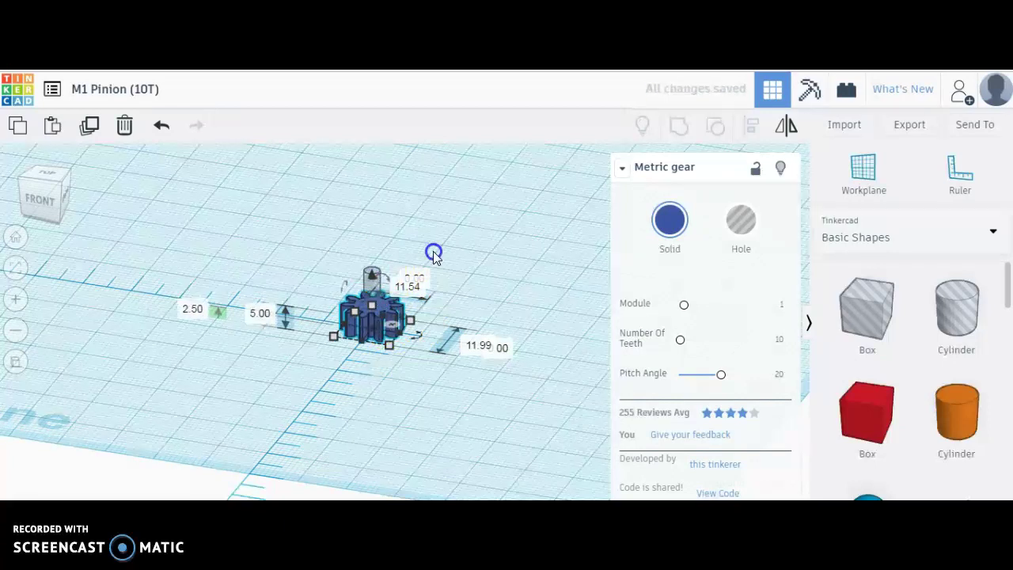
Step: Drop the 3 mm cylinder hole down onto the workplane so it sits inside the metric gear
click(389, 281)
click(374, 282)
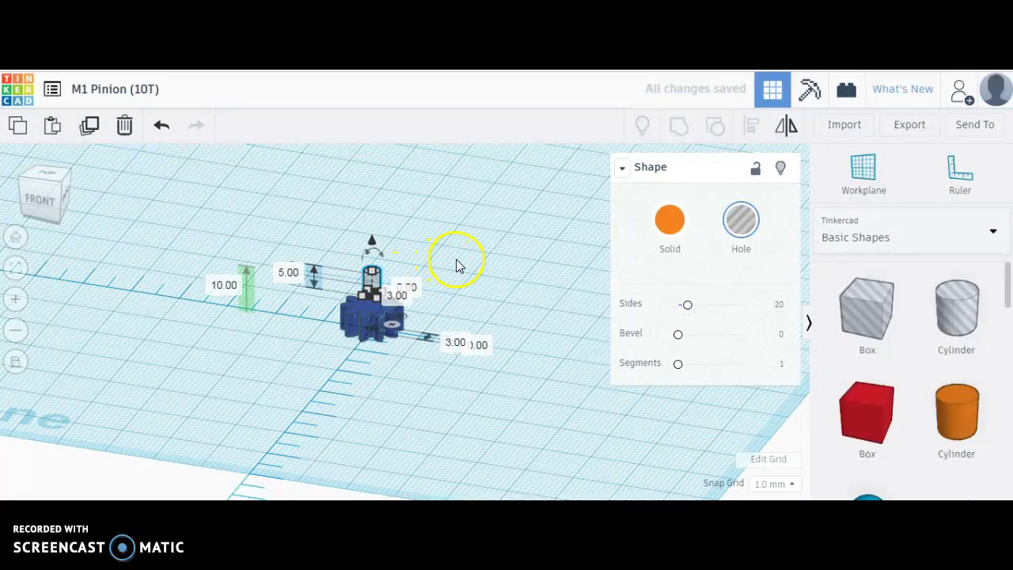
key(d)
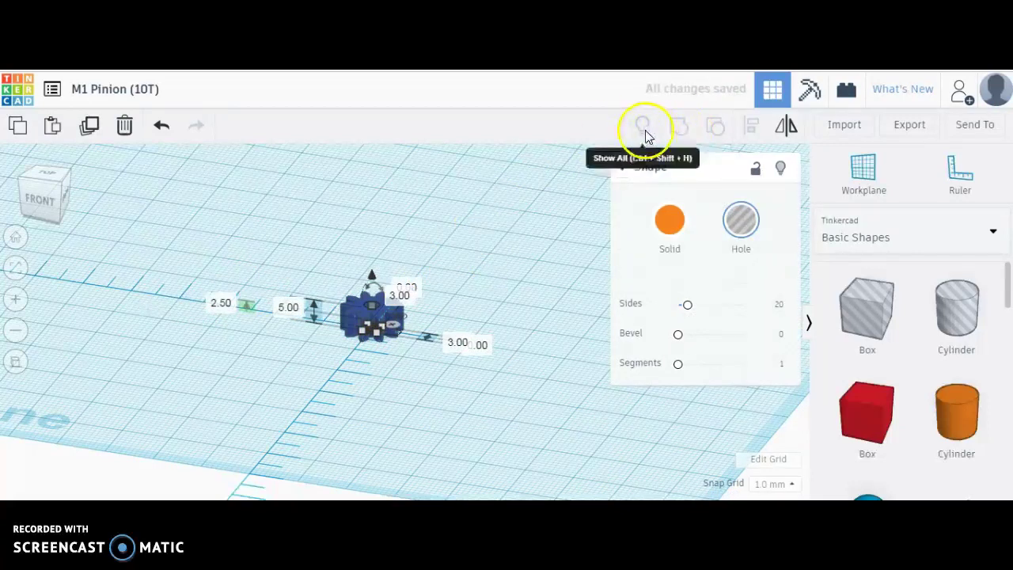
Step: Select the gear and the cylinder hole together and group them to cut the central hole
click(519, 345)
drag(491, 414, 316, 261)
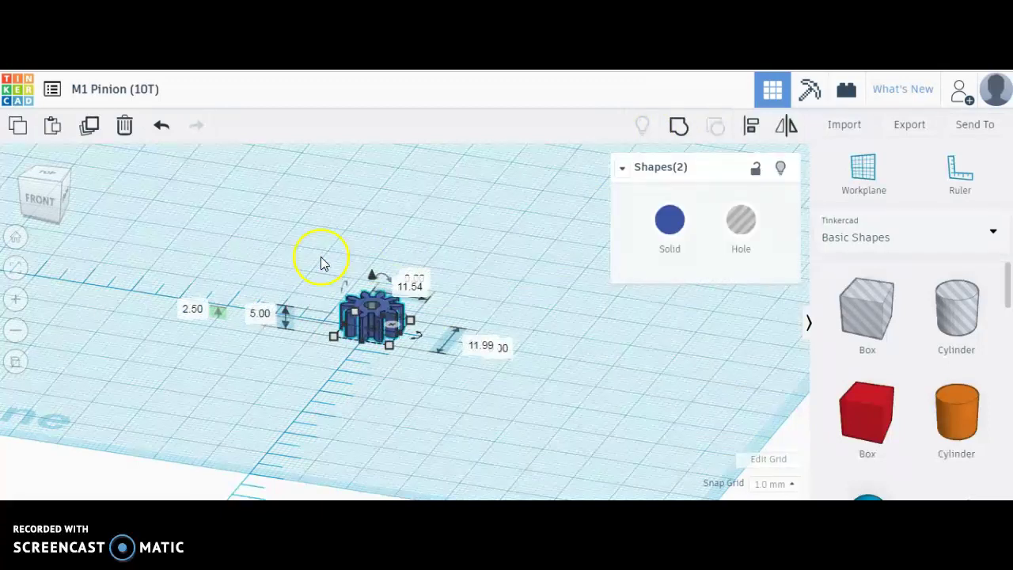
click(676, 129)
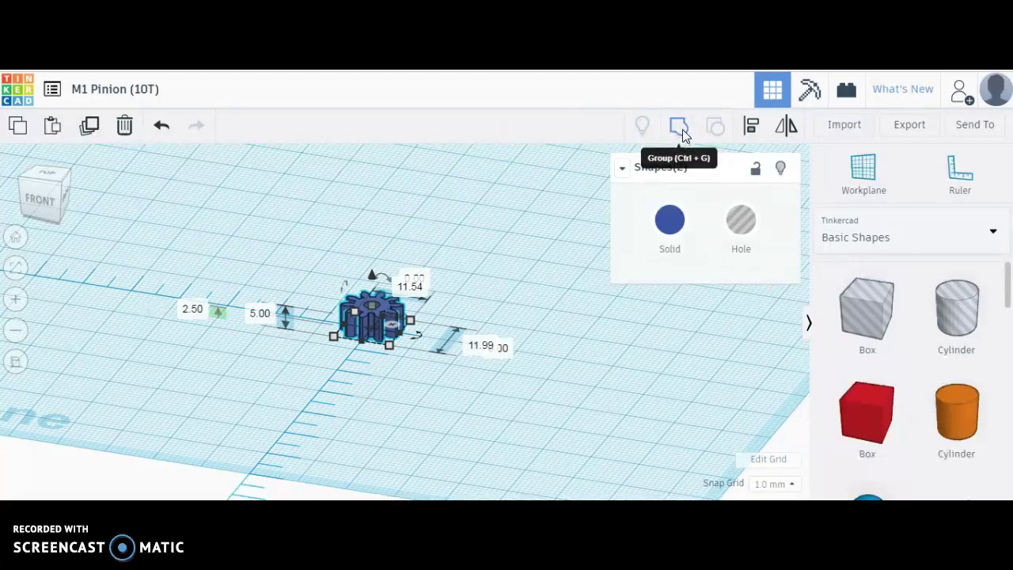
click(682, 129)
click(537, 248)
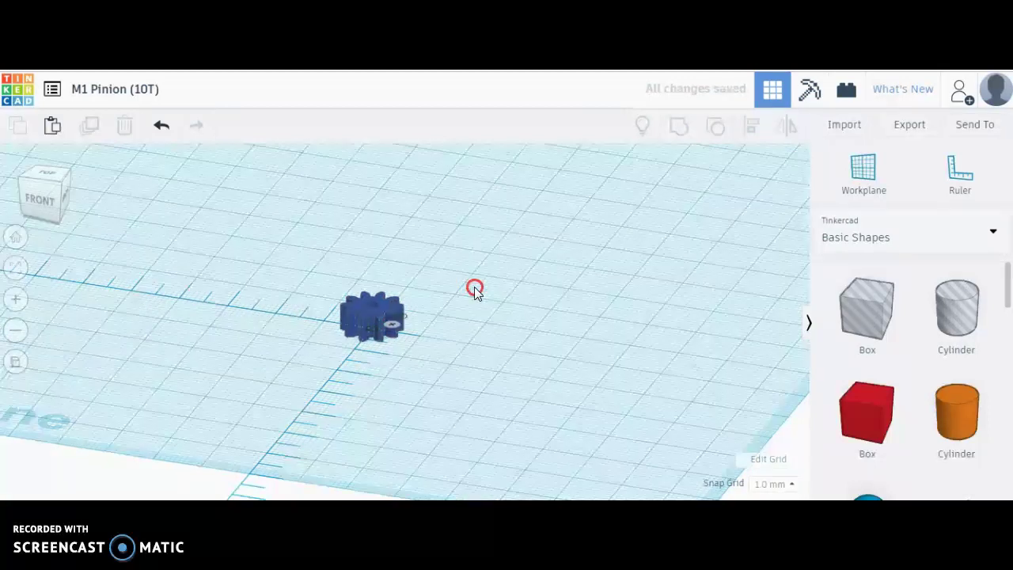
Step: Export only the grouped pinion as an STL file for 3D printing
right_drag(475, 289, 461, 467)
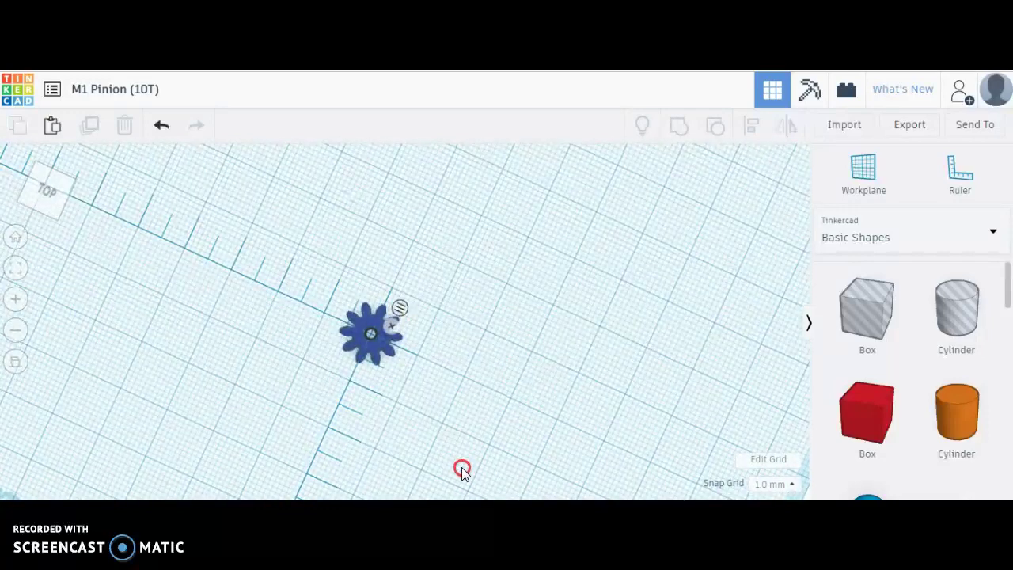
scroll(360, 340, up, 5)
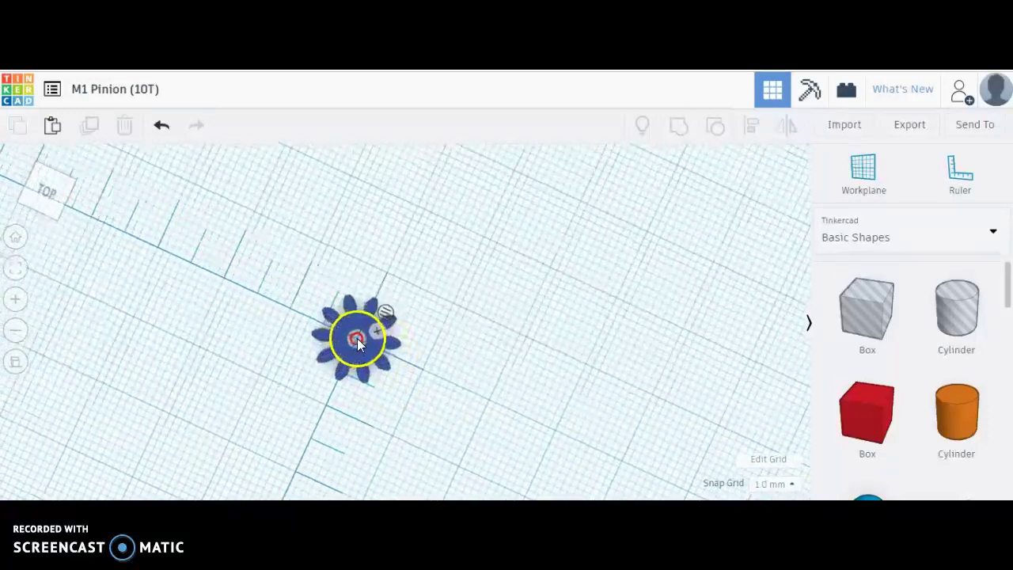
scroll(345, 345, up, 5)
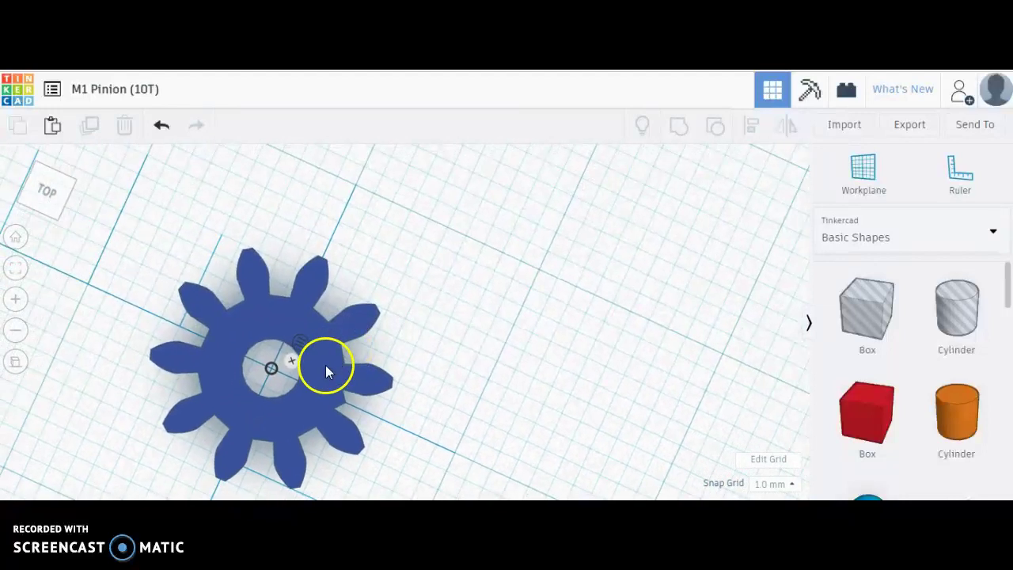
middle_drag(325, 365, 551, 288)
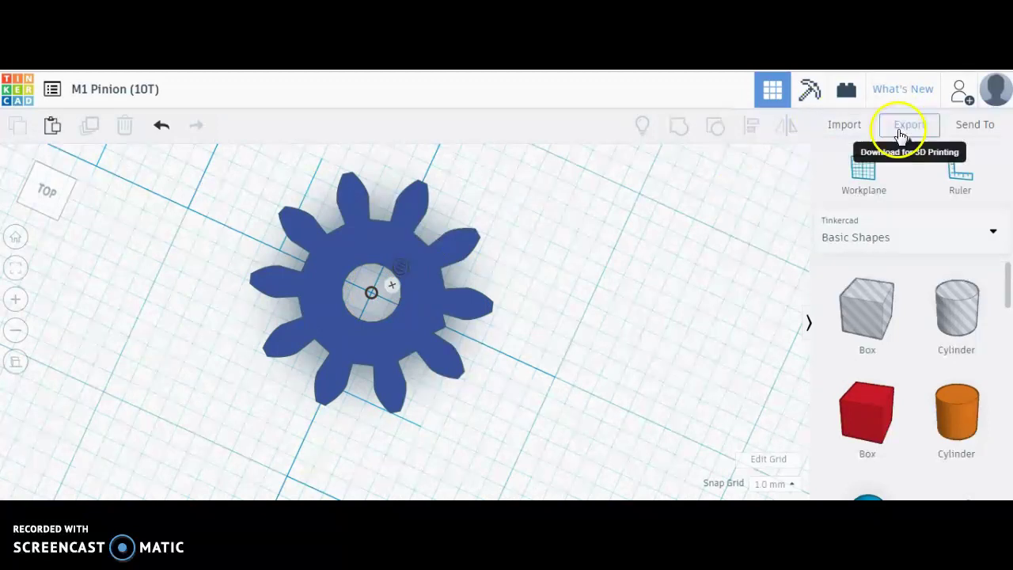
click(453, 293)
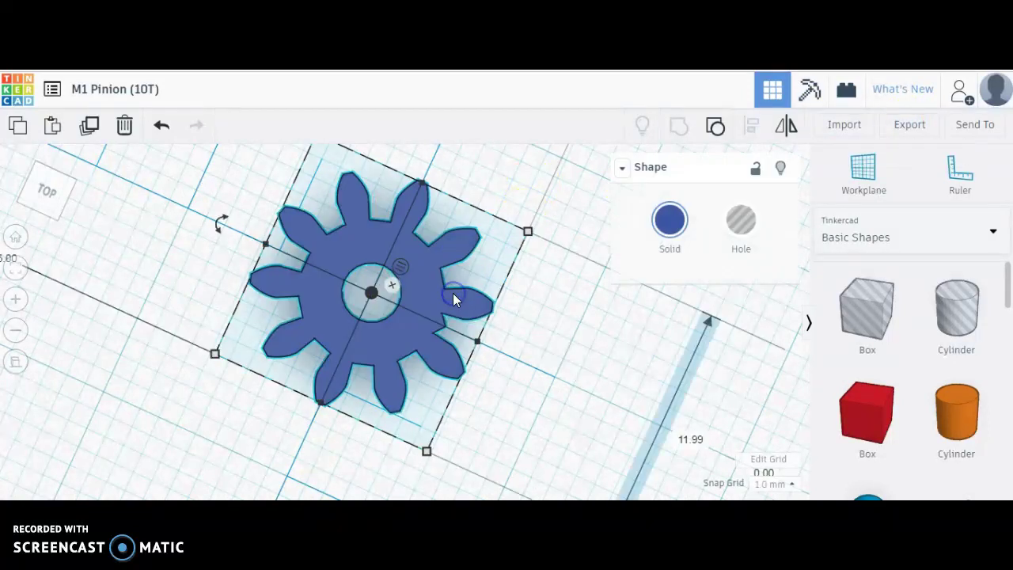
click(906, 128)
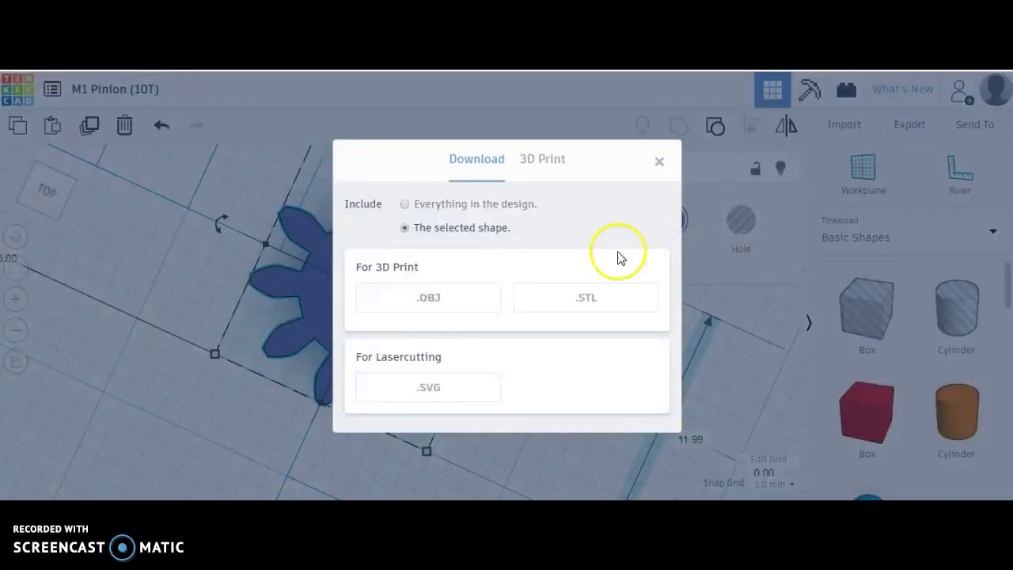
click(575, 307)
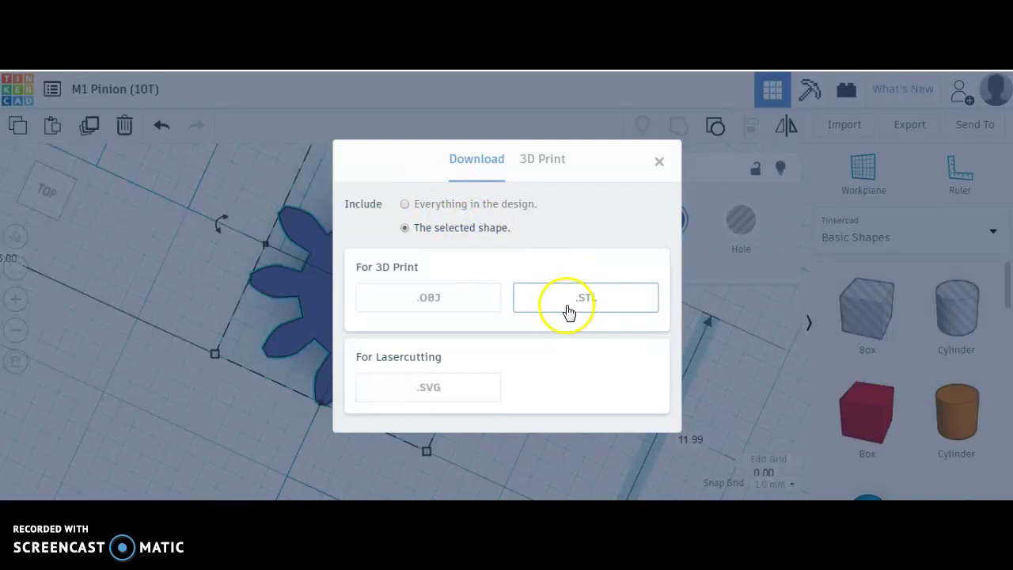